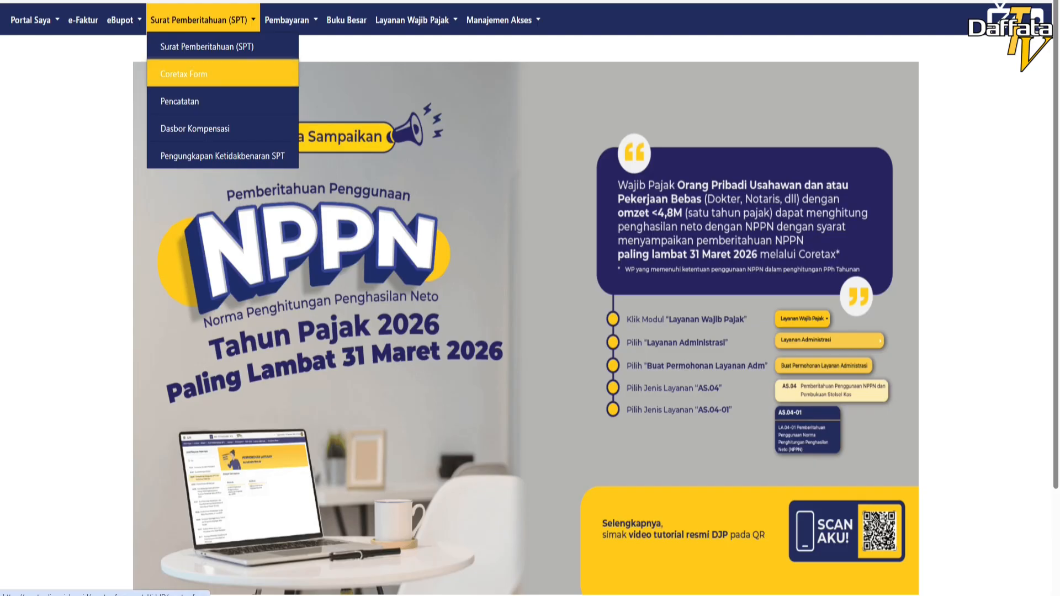
Open the Coretax Form page, and view the family unit data (Data Unit Keluarga) in the taxpayer profile.
click(184, 73)
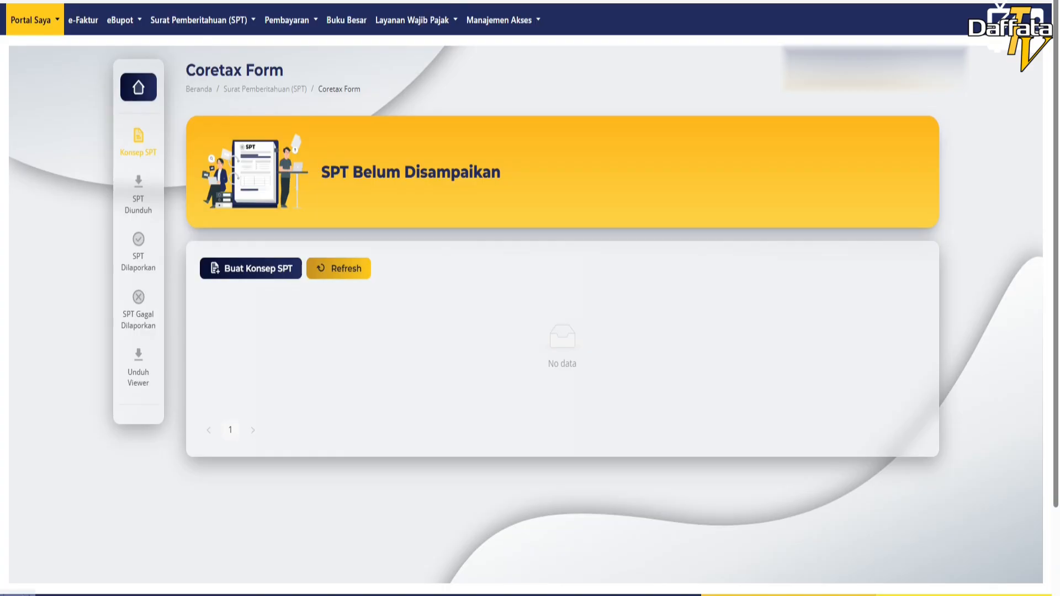
click(35, 19)
click(40, 163)
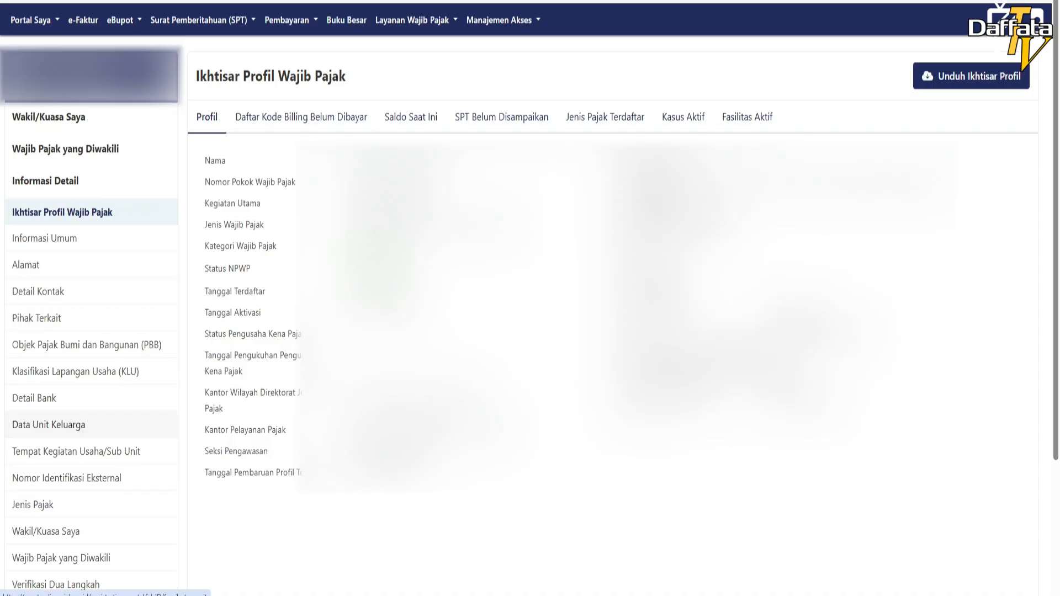
click(49, 425)
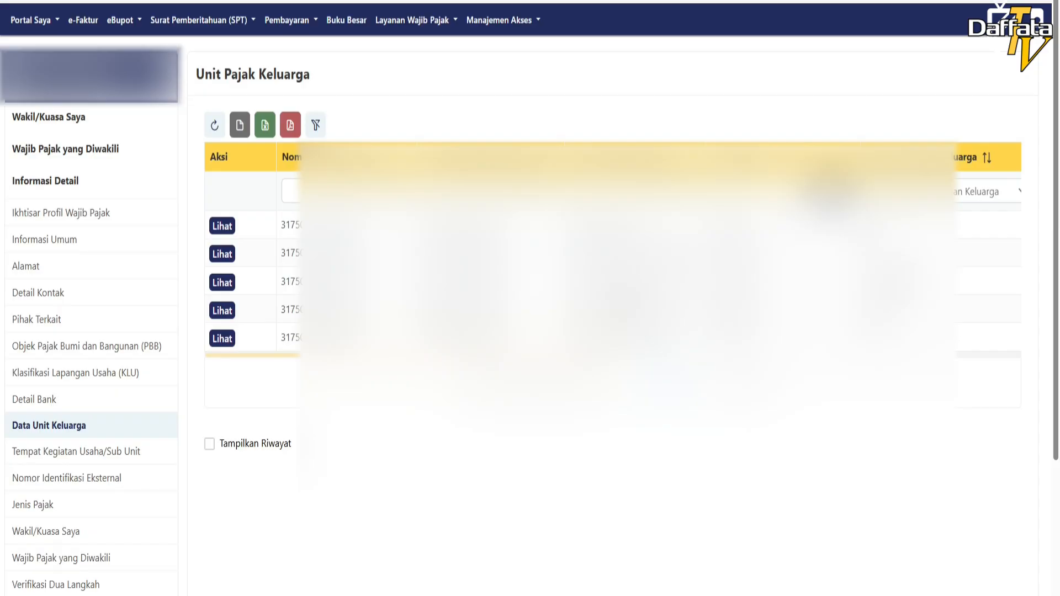
Open the taxpayer's documents list and locate the Bukti Potong PPh Pasal 21 A1 (BPA1) withholding slip.
mouse_move(34, 21)
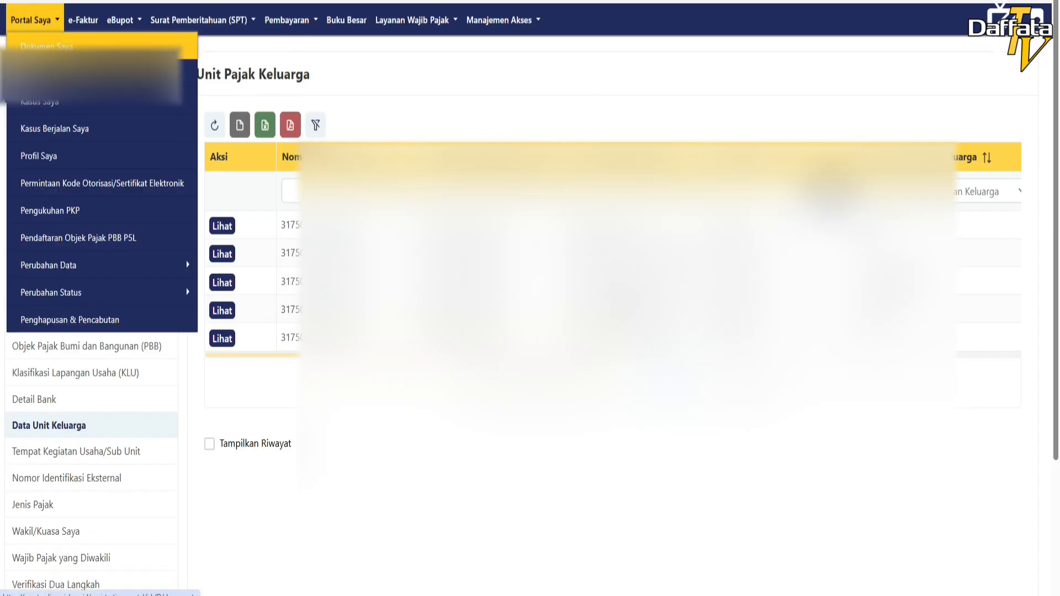
click(47, 46)
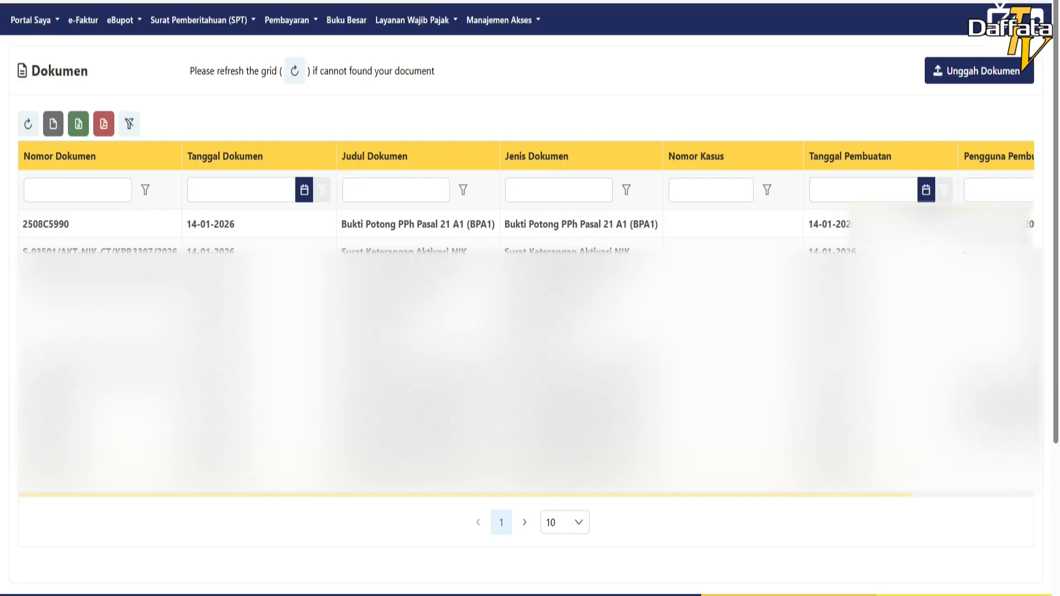
drag(341, 223, 495, 224)
click(493, 225)
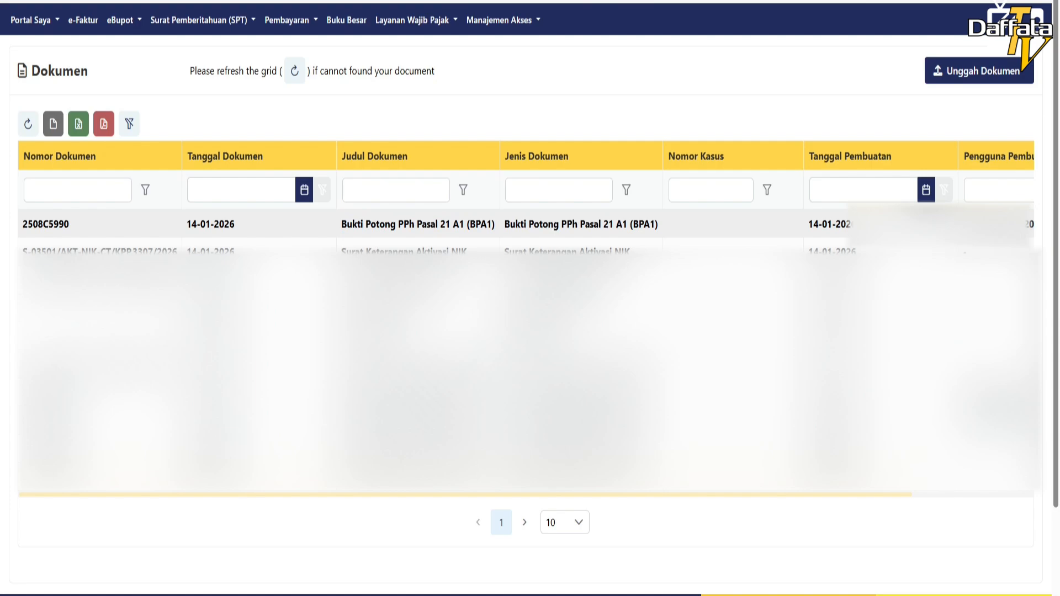
drag(347, 223, 486, 223)
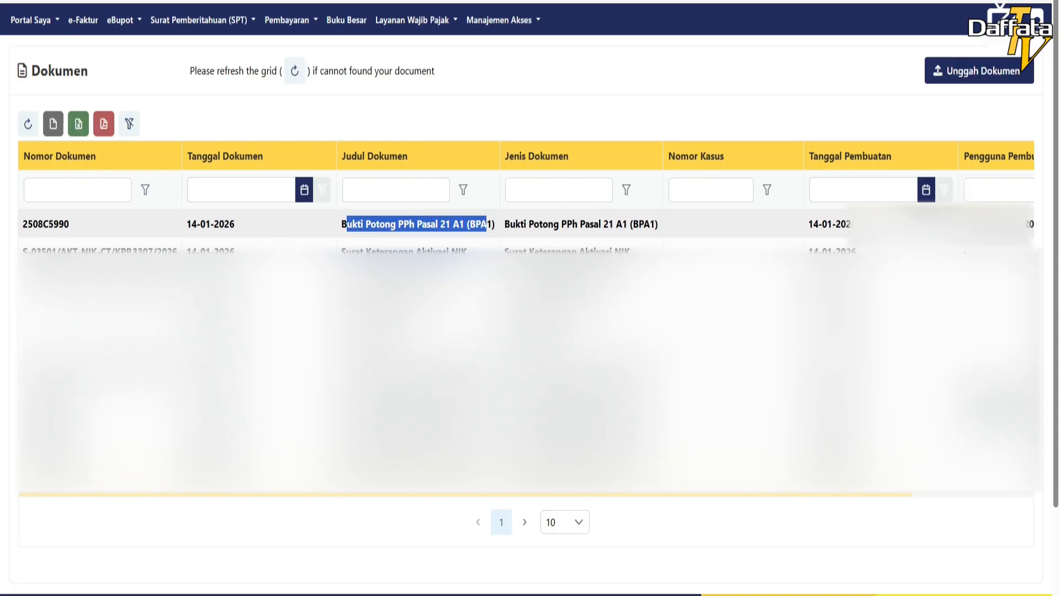
Start a new SPT concept in Coretax Form with period type SPT Tahunan and tax year 2025.
click(177, 25)
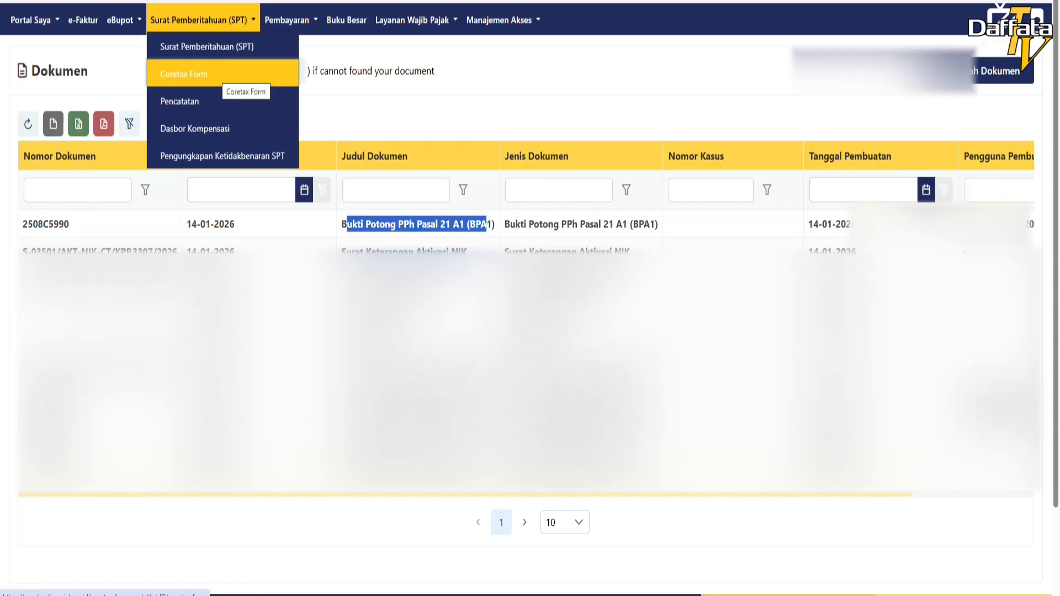
click(184, 74)
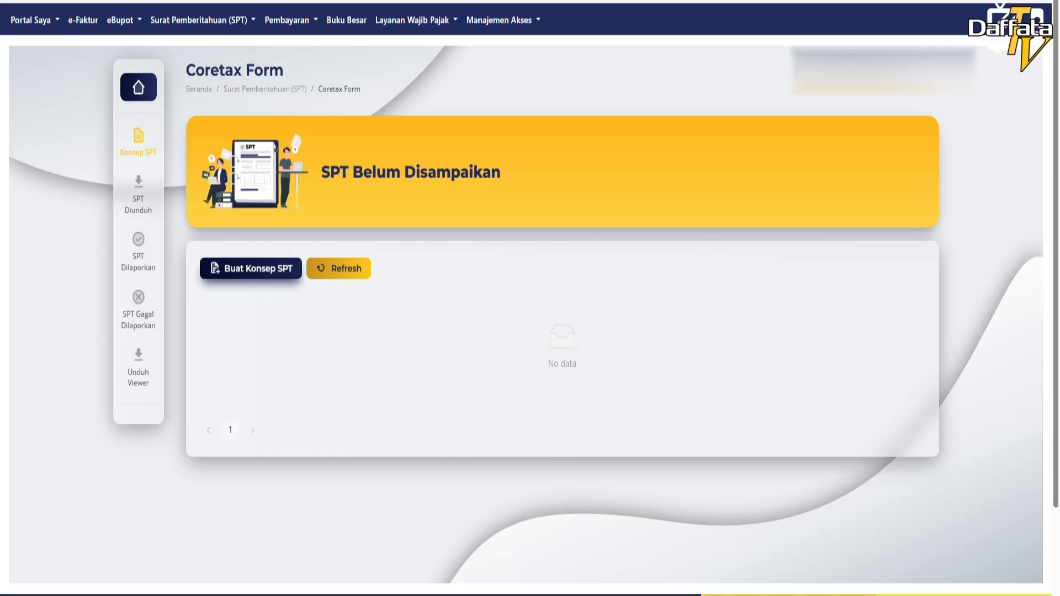
click(251, 268)
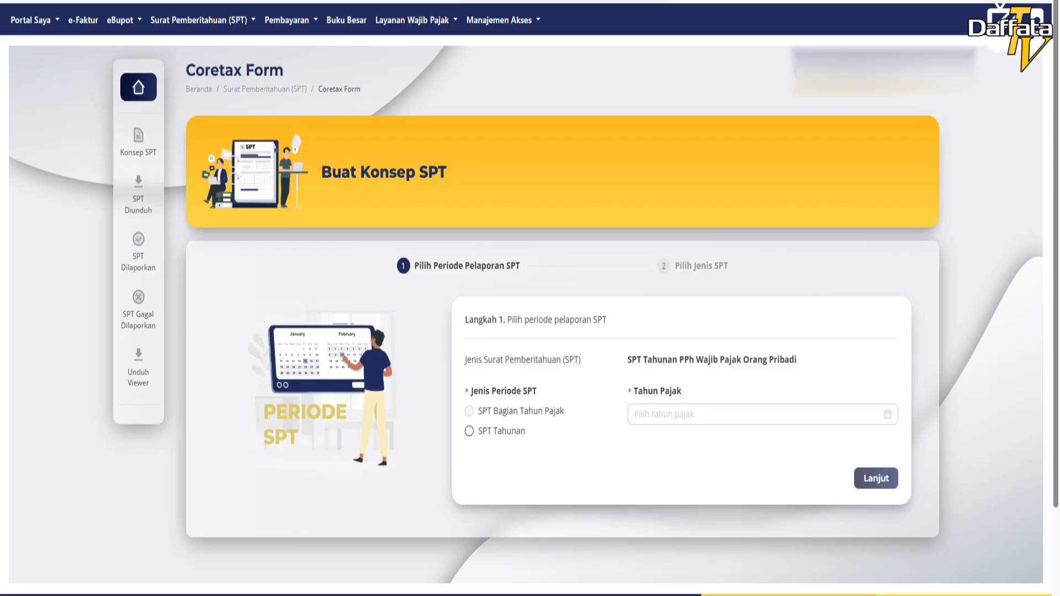
click(469, 431)
click(761, 414)
click(658, 335)
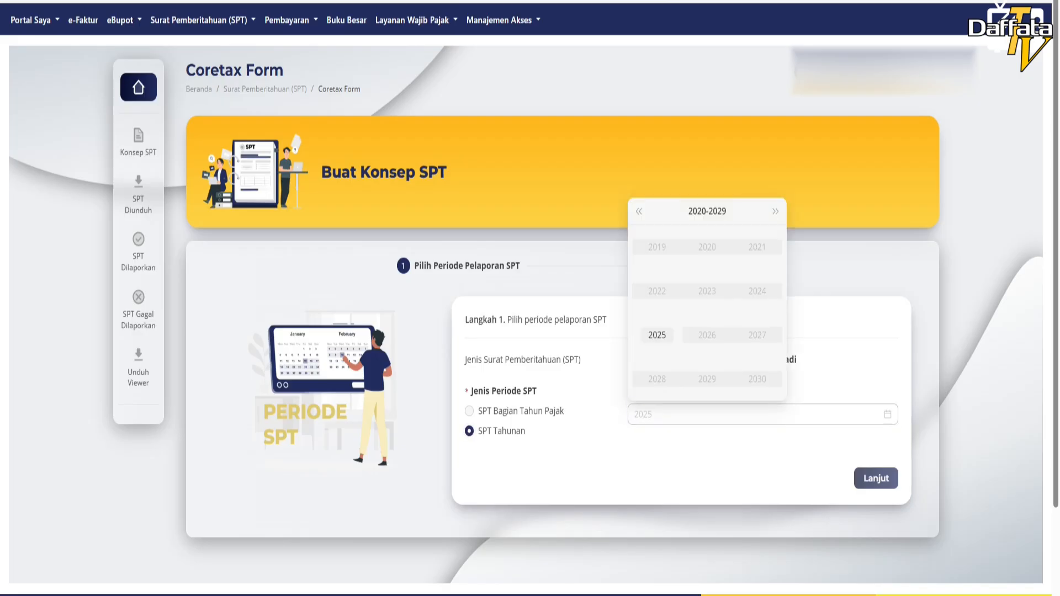
click(875, 478)
Set the SPT model to Normal and create the concept.
click(542, 463)
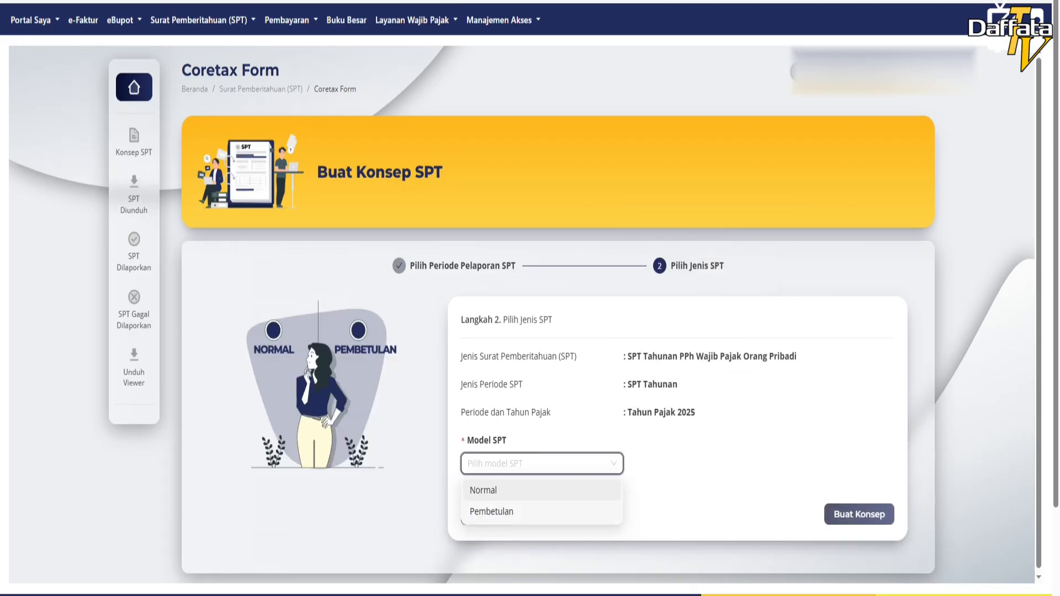
click(483, 491)
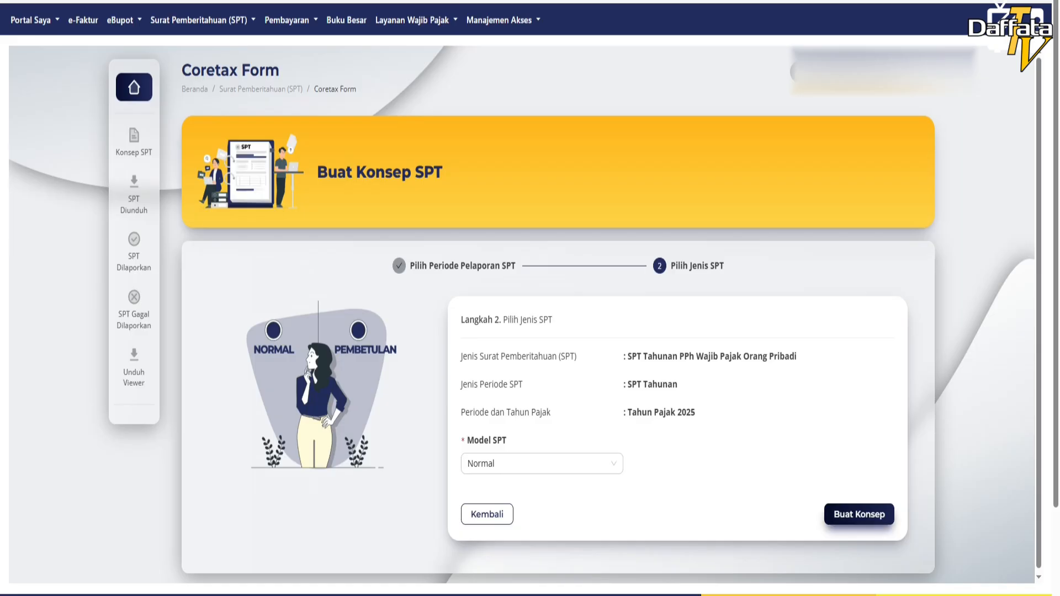
click(858, 514)
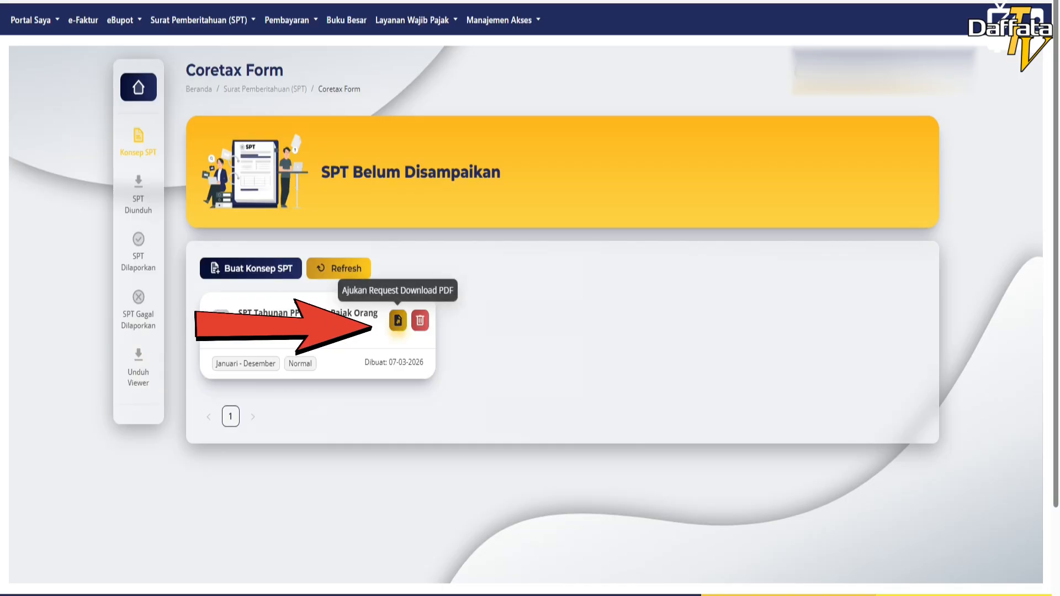
Request the PDF download for the 2025 annual SPT concept, confirm the request, and refresh the concept list.
click(398, 320)
click(612, 194)
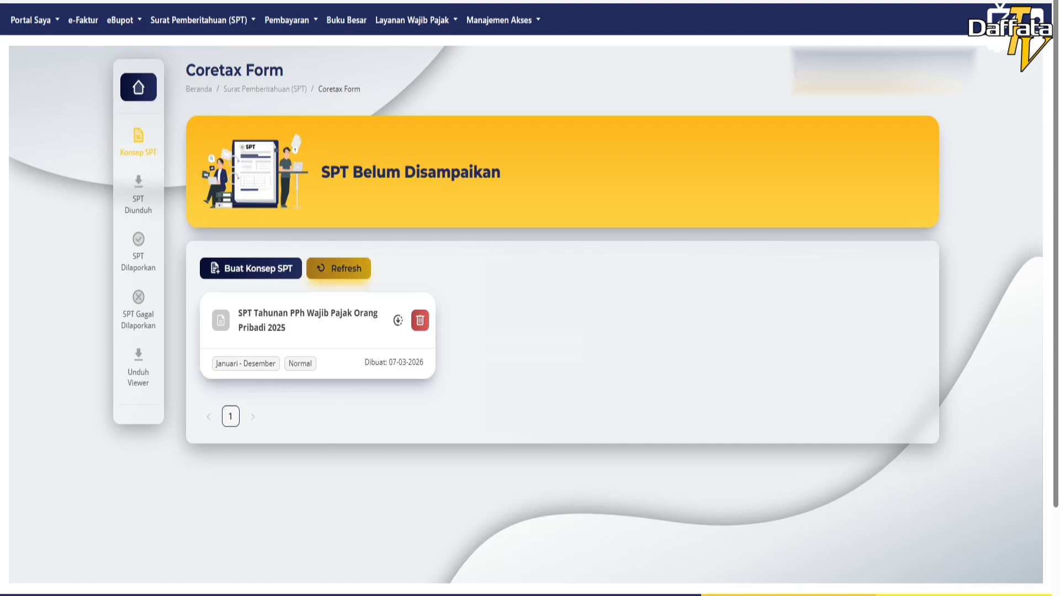
click(338, 269)
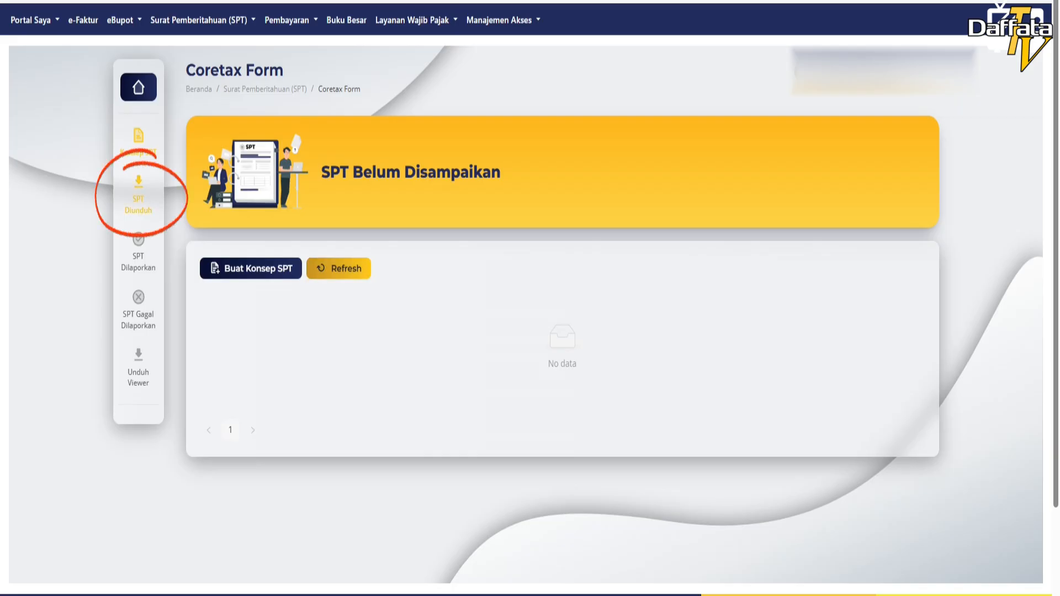
Download the 2025 SPT PDF from the downloaded returns (SPT Diunduh), entering the passphrase to authorise it.
click(138, 195)
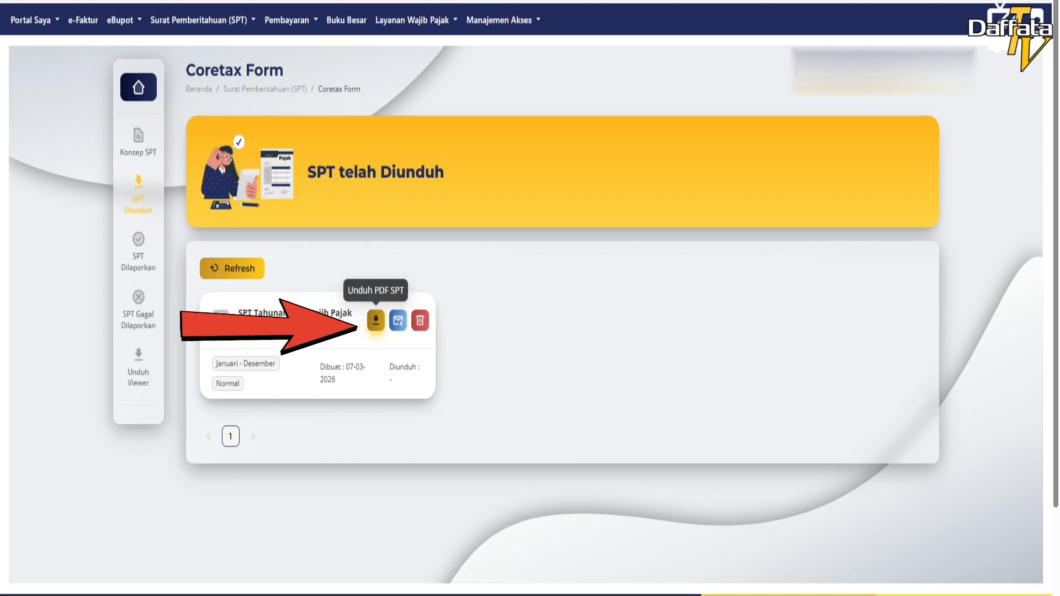
click(375, 320)
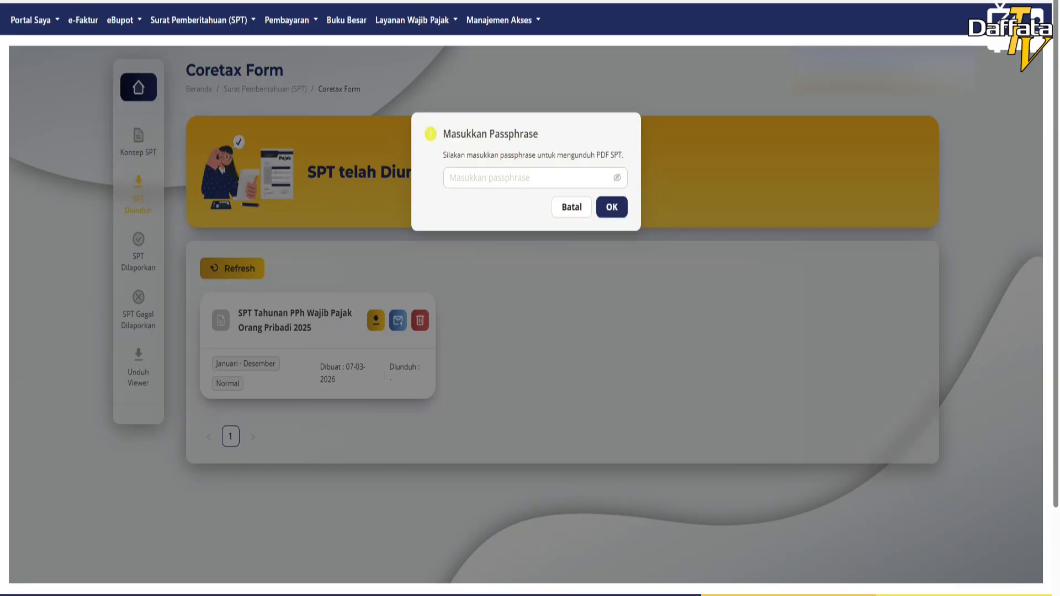
key(ctrl+v)
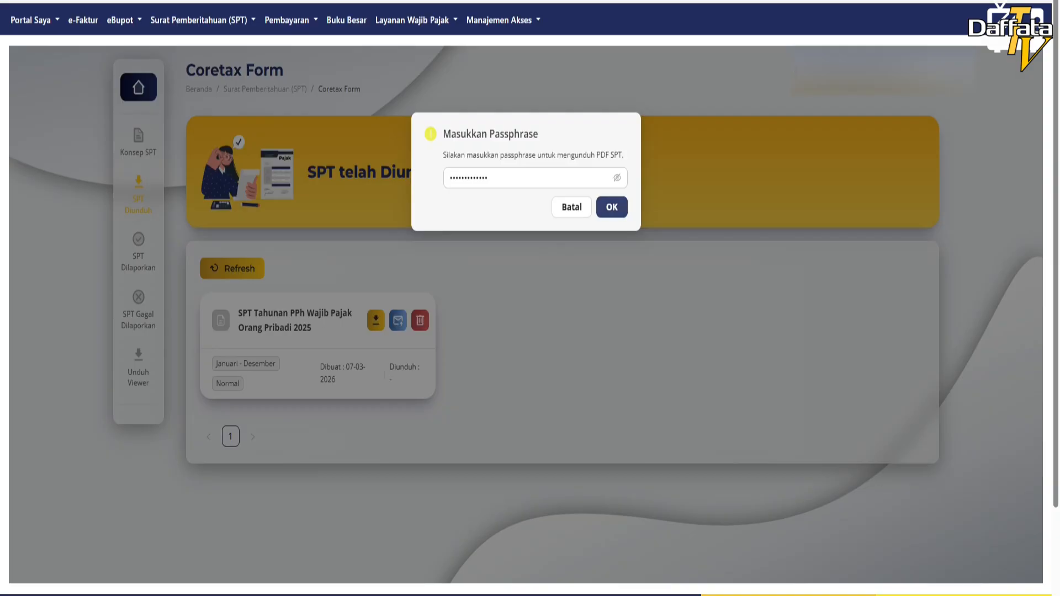
click(611, 207)
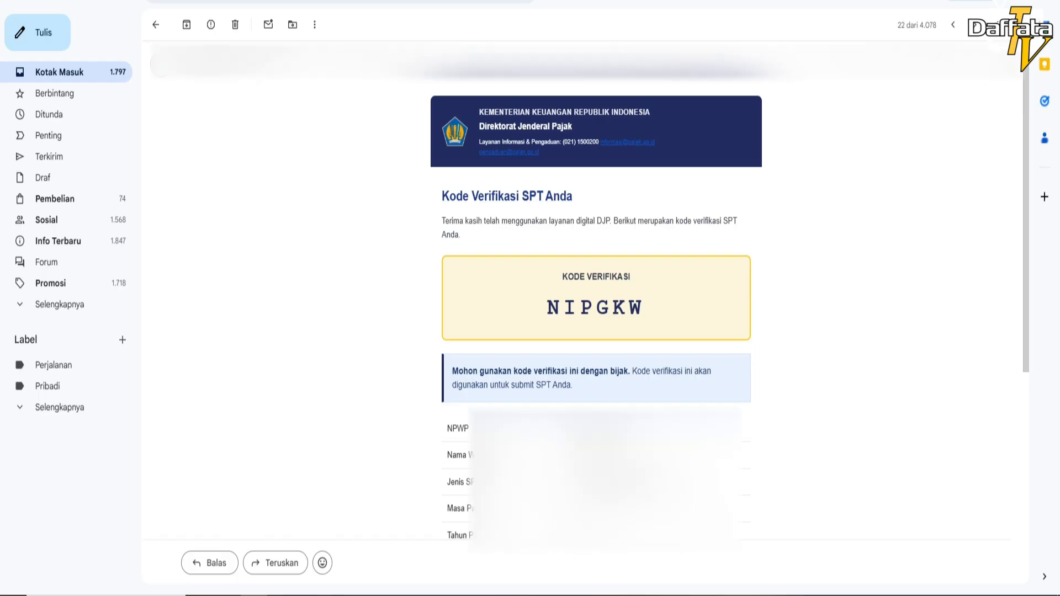
Locate the SPT verification code in the Direktorat Jenderal Pajak e-mail and select it.
drag(562, 276, 631, 276)
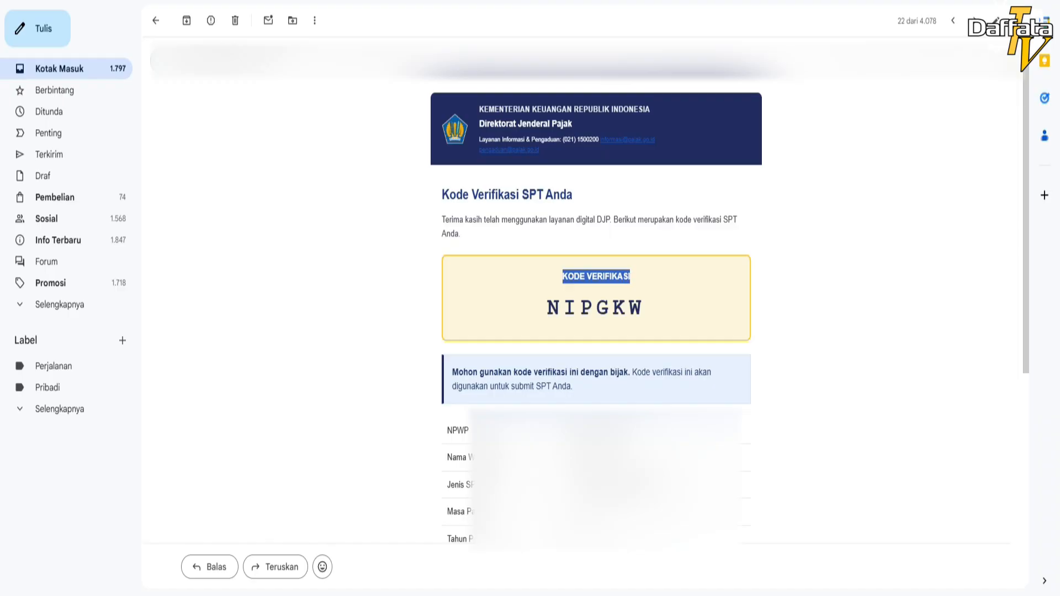
click(595, 307)
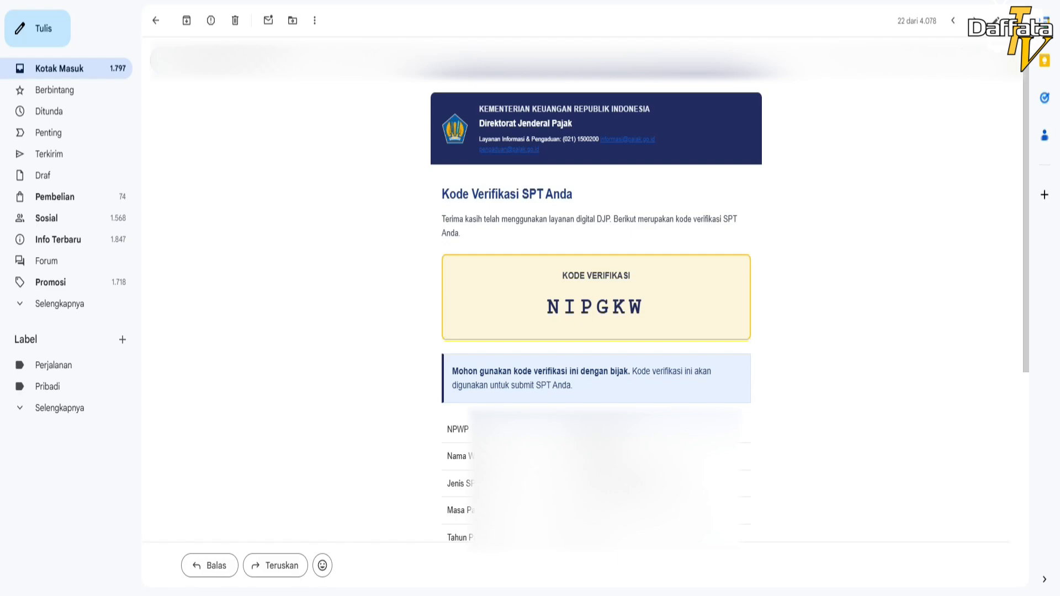
drag(547, 308, 645, 307)
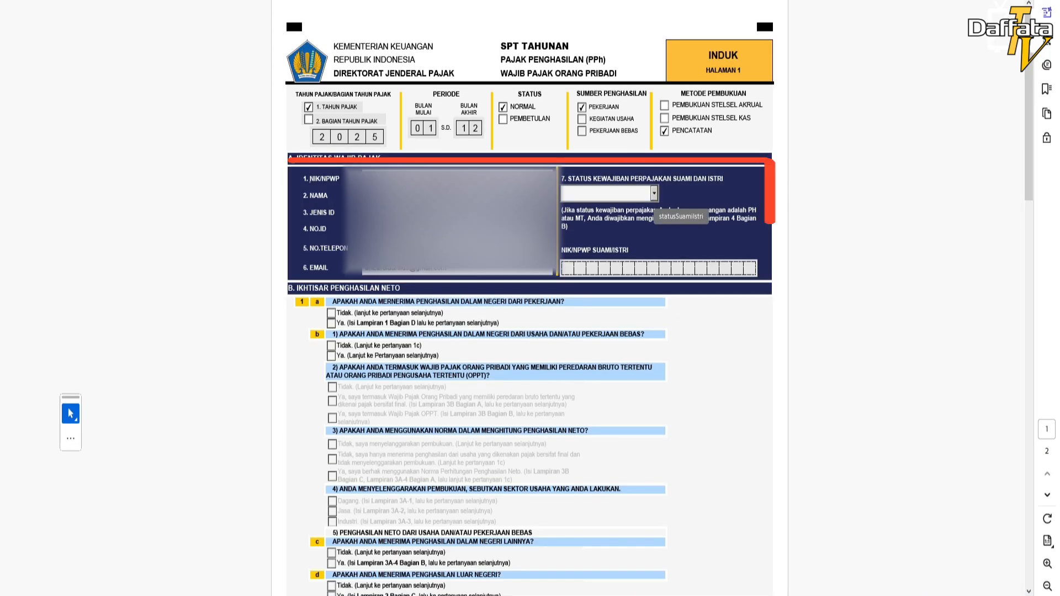
View the options for the spouses' tax obligation status in section A and leave it unselected.
click(654, 193)
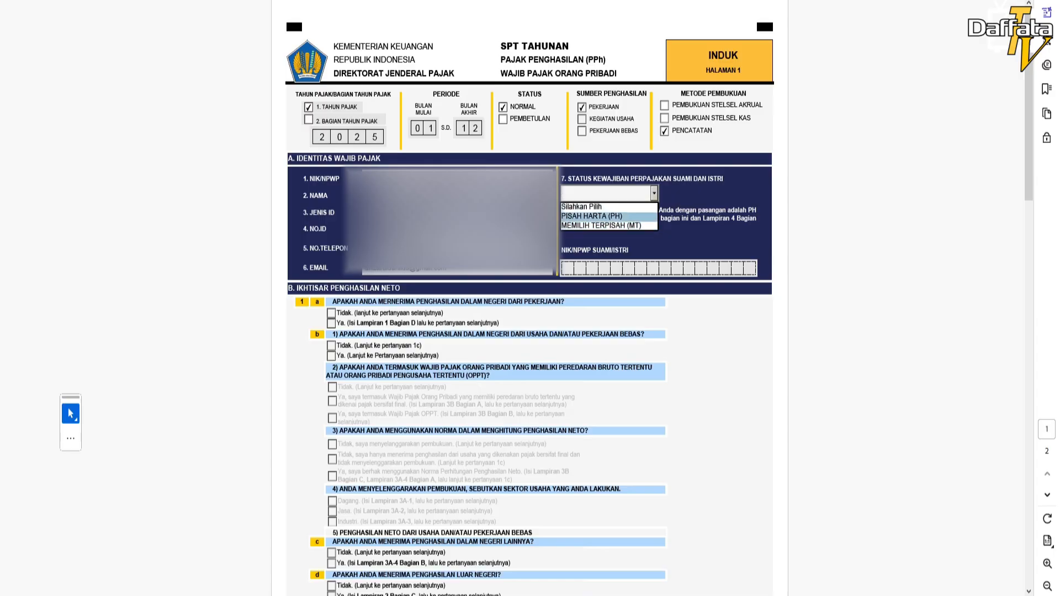
key(Escape)
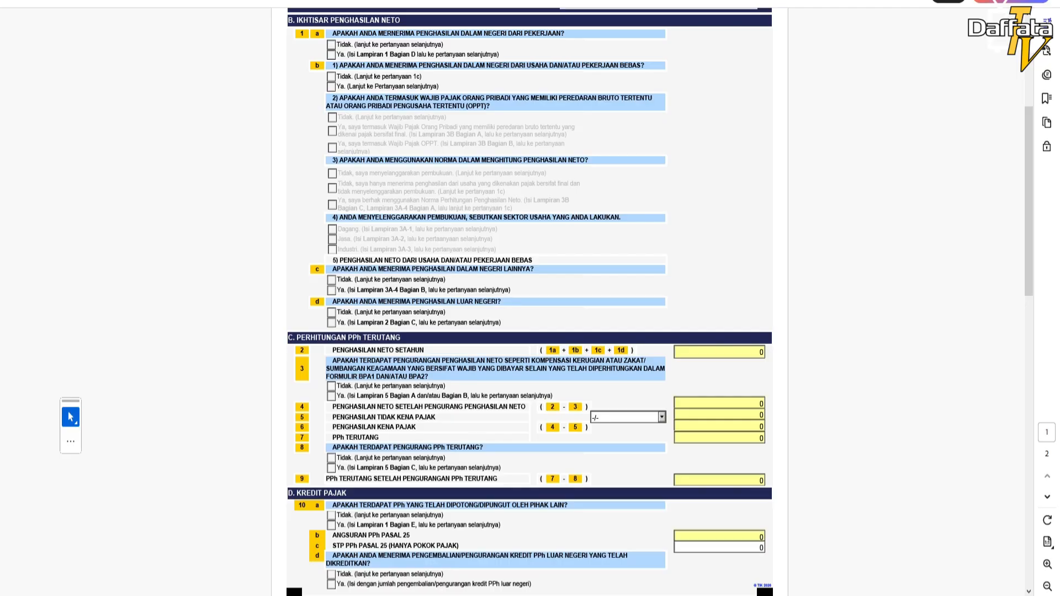
In section B, answer Ya to 1a for employment income, Tidak to 1b for business income, and Ya to 1c for other domestic income.
click(331, 54)
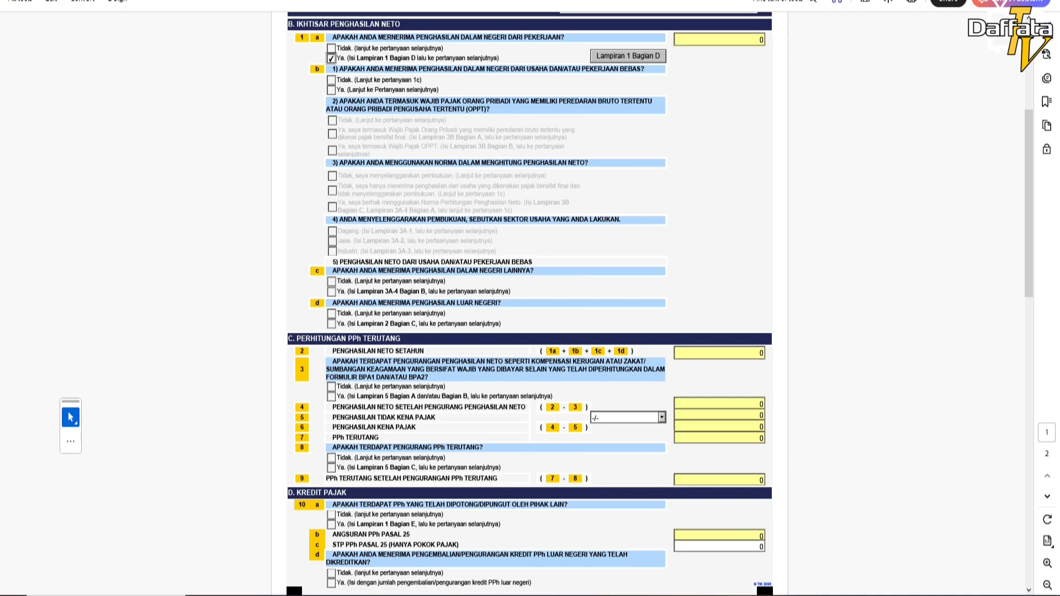
click(331, 80)
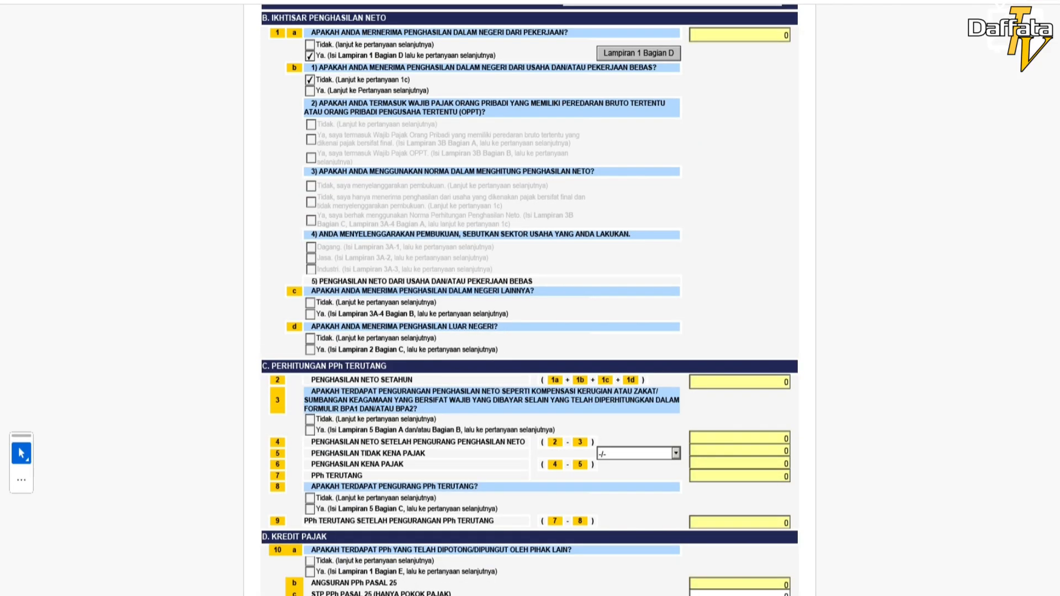
click(309, 303)
click(310, 314)
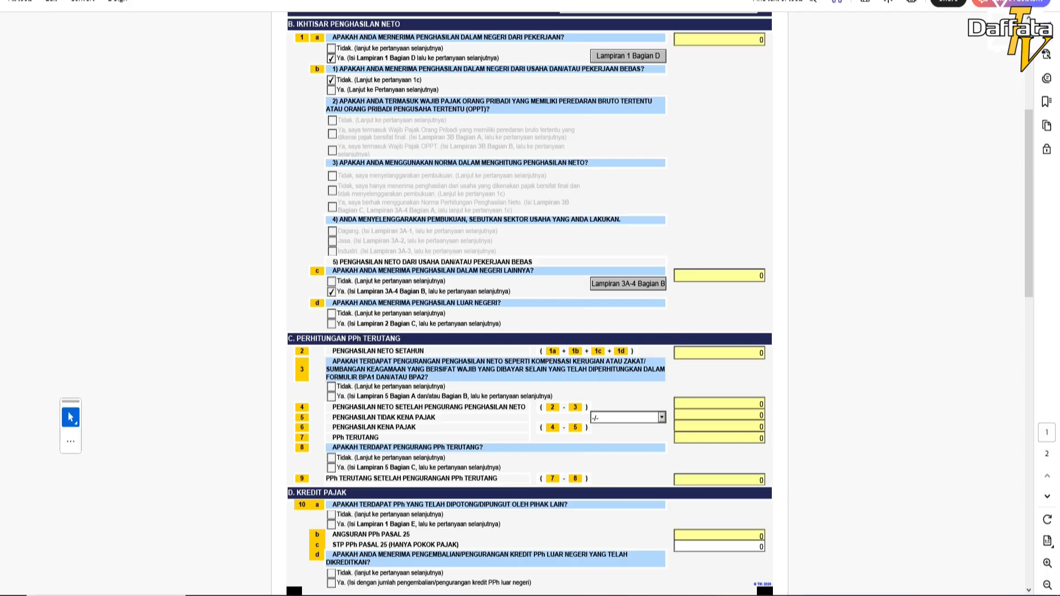
Answer Tidak to items 3 and 8, set the non-taxable income status to K/3, and answer Ya to 10a on tax withheld by others.
scroll(529, 298, down, 5)
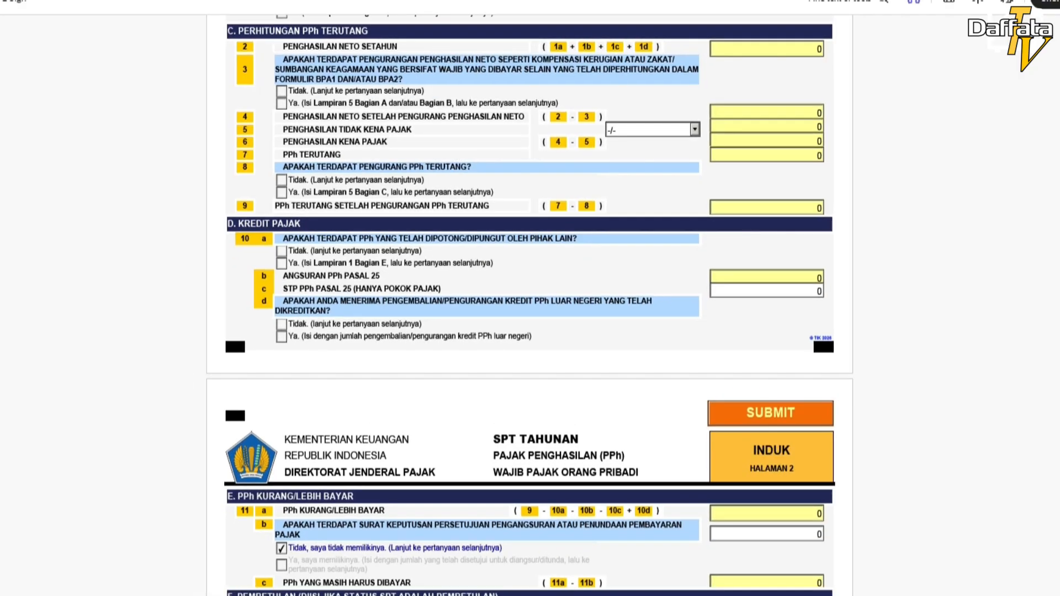
click(282, 82)
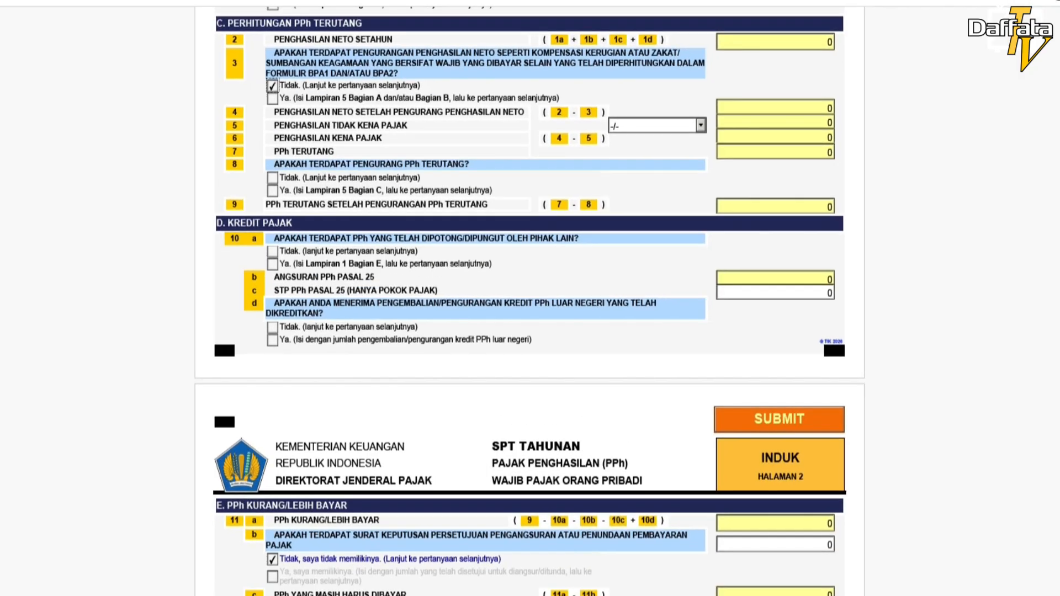
click(701, 126)
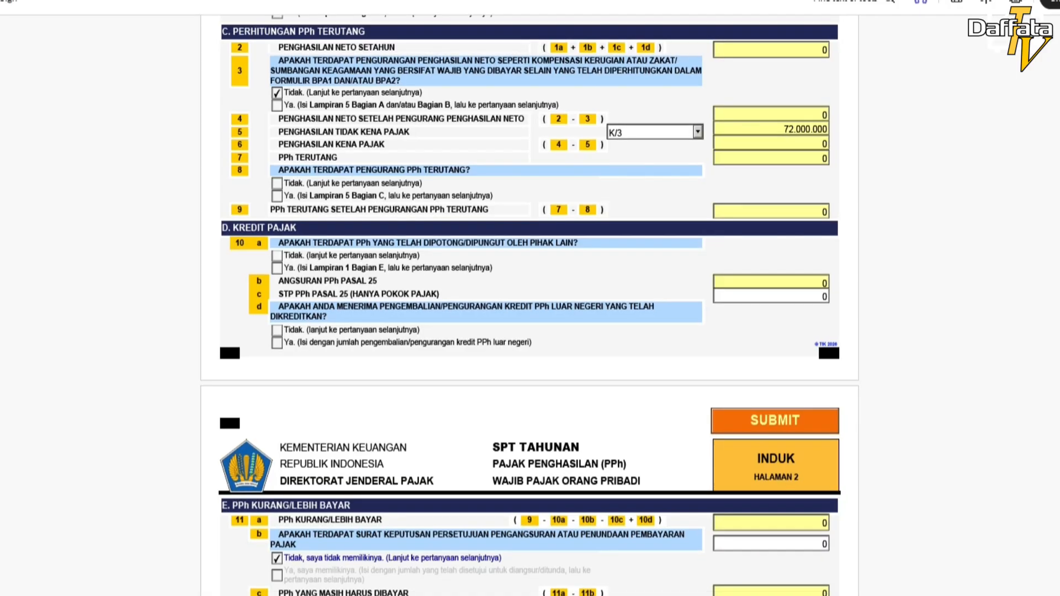
click(277, 183)
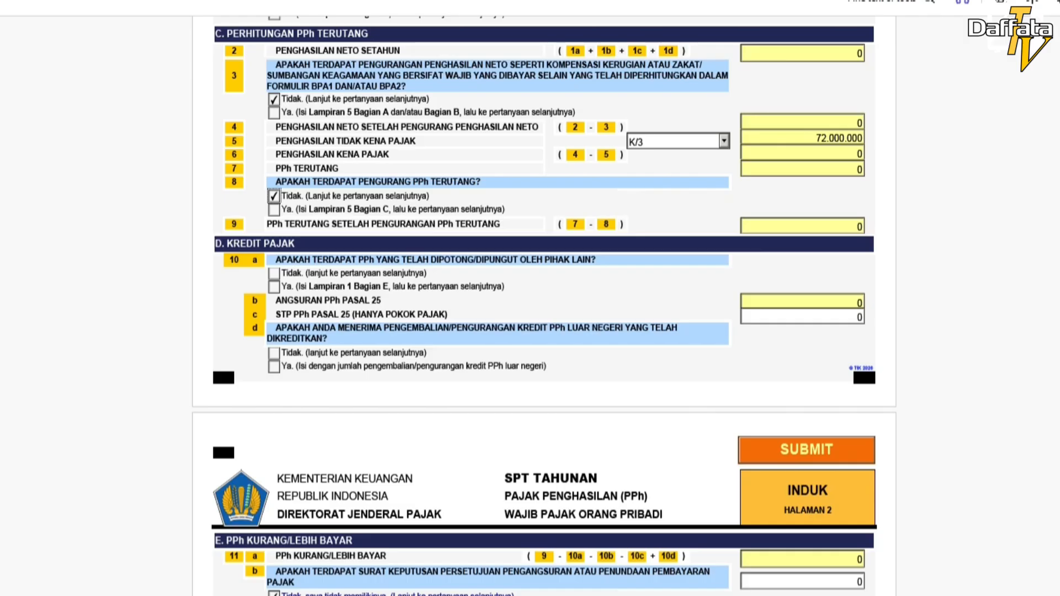
click(274, 286)
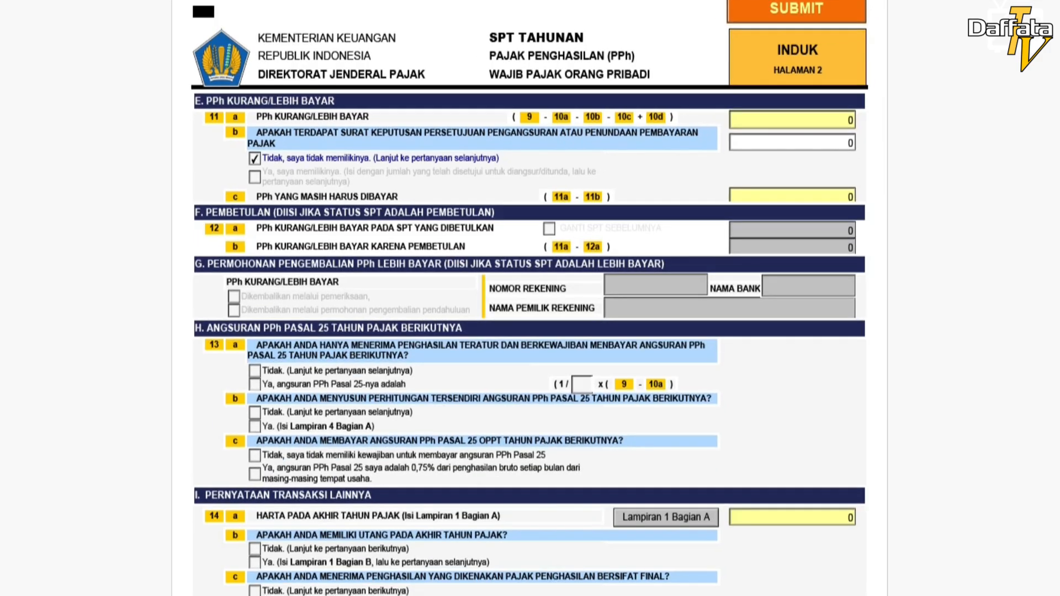
Review the underpayment/overpayment, correction and refund sections E to G on page 2 of the main form.
drag(292, 247, 341, 246)
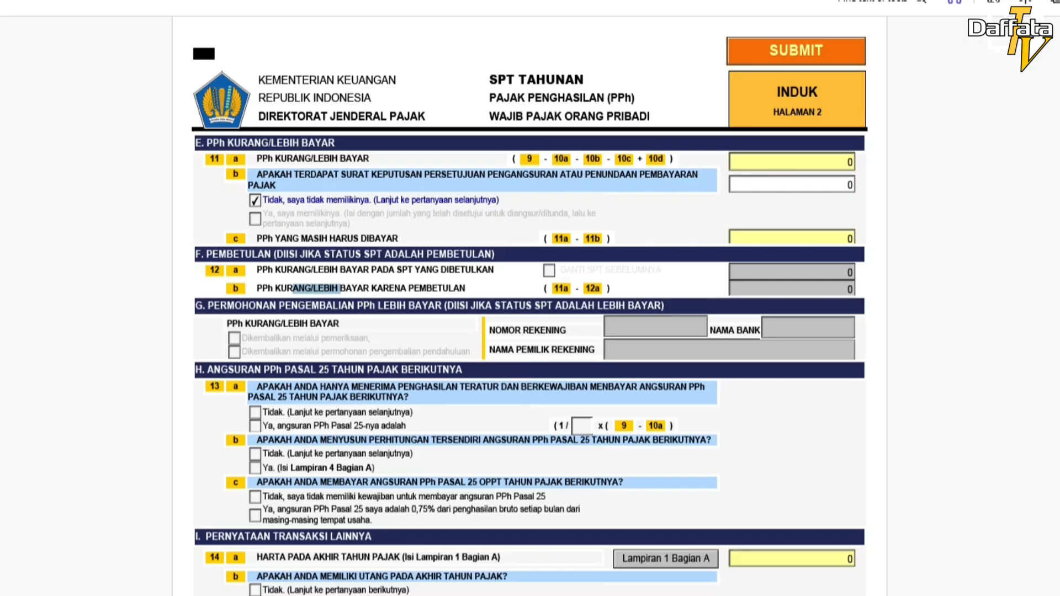
click(322, 339)
scroll(530, 303, down, 4)
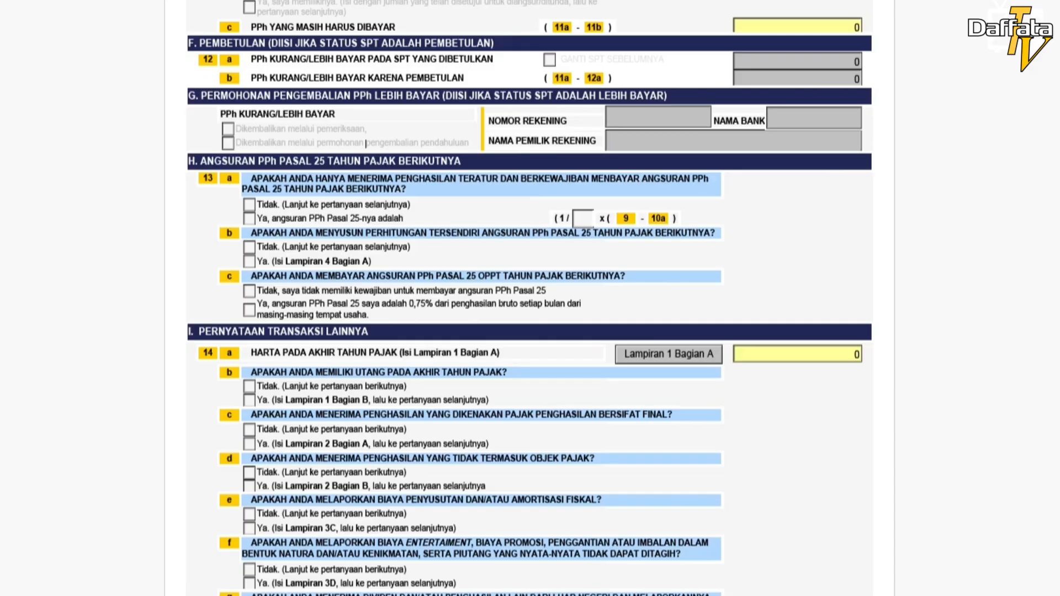
Answer Tidak to items 13a to 13c in section H and to items 14b to 14g in section I.
click(250, 204)
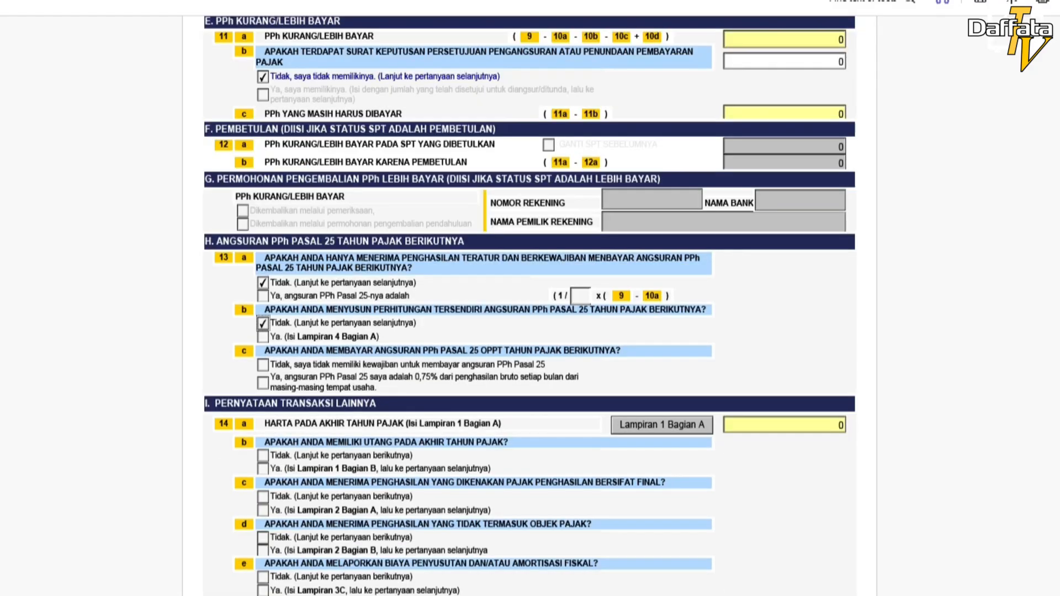
click(263, 365)
scroll(530, 304, down, 4)
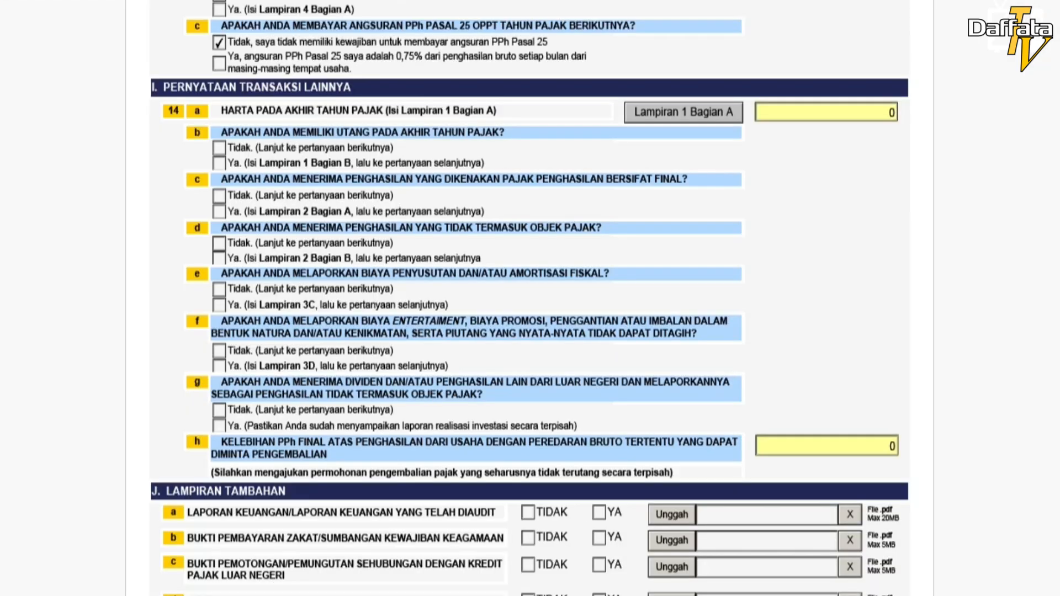
click(331, 248)
click(331, 279)
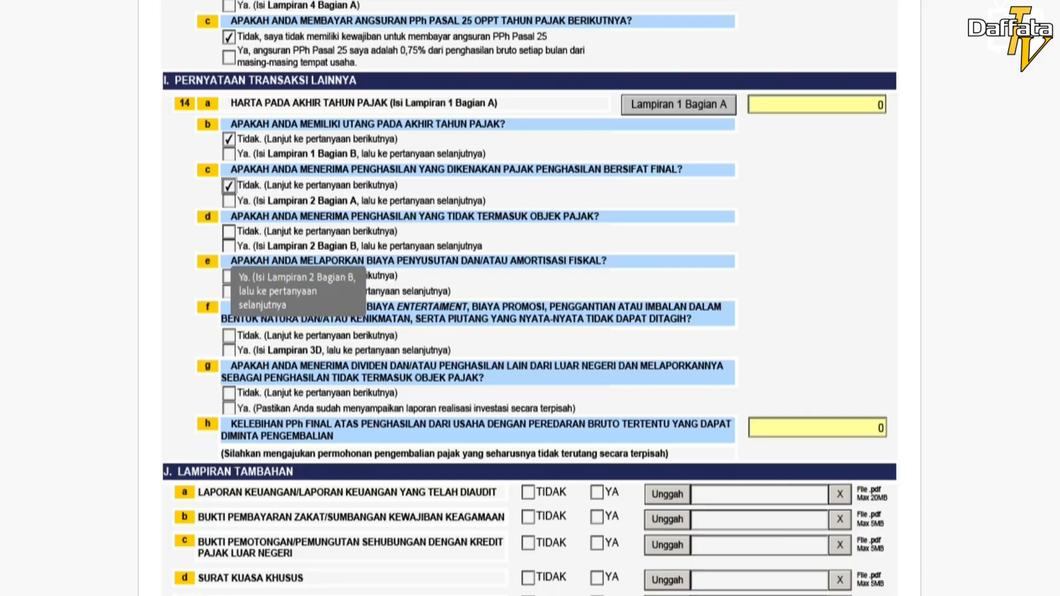
click(228, 232)
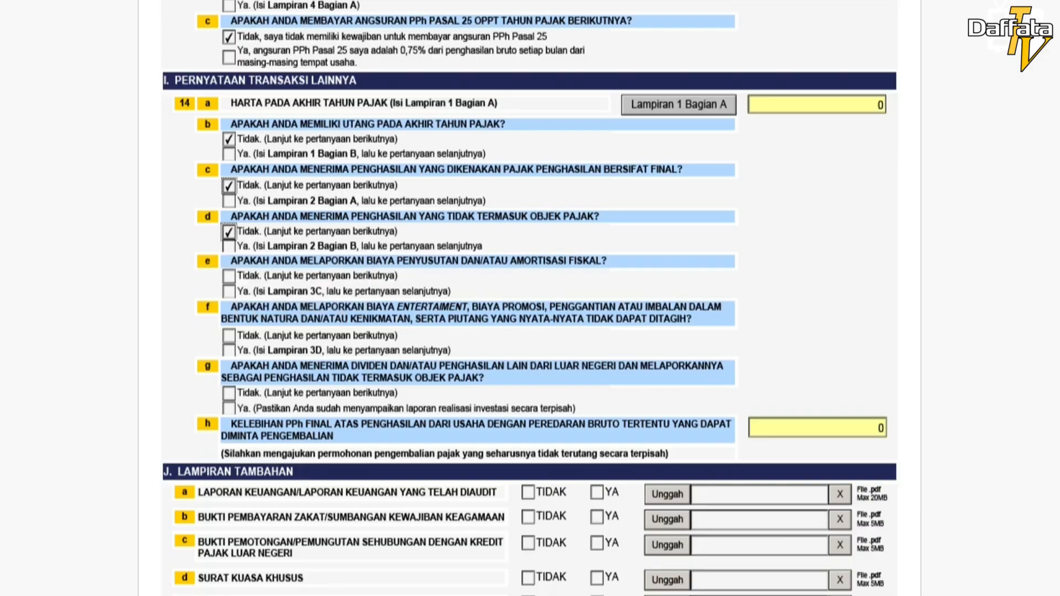
click(229, 276)
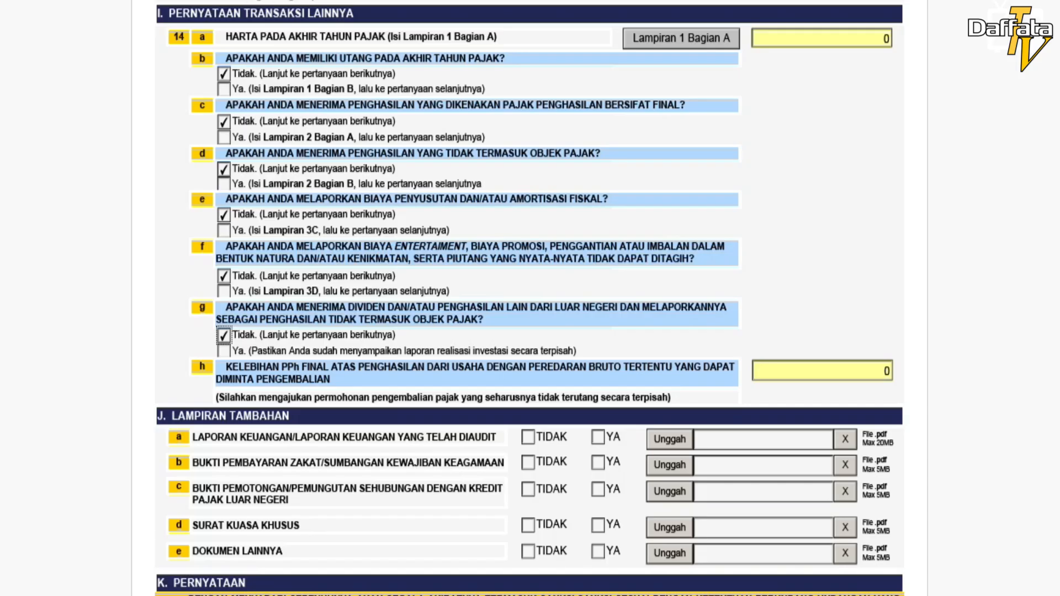
Answer Tidak to all five additional attachments in section J and accept the declaration in section K.
click(528, 437)
click(528, 462)
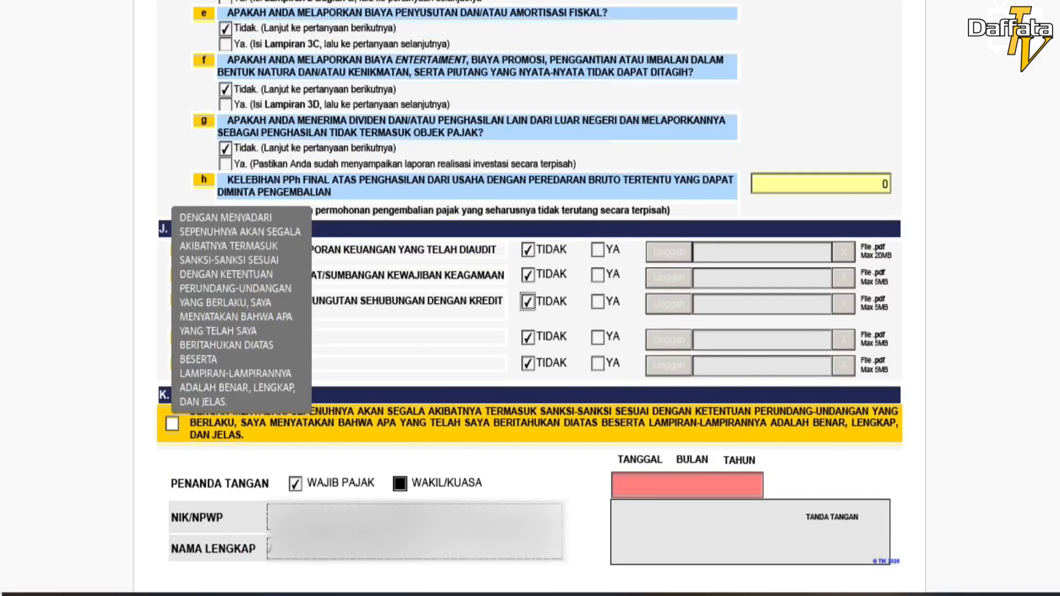
click(172, 424)
Set the signing date beside the signatory details to 07/03/2026.
click(675, 494)
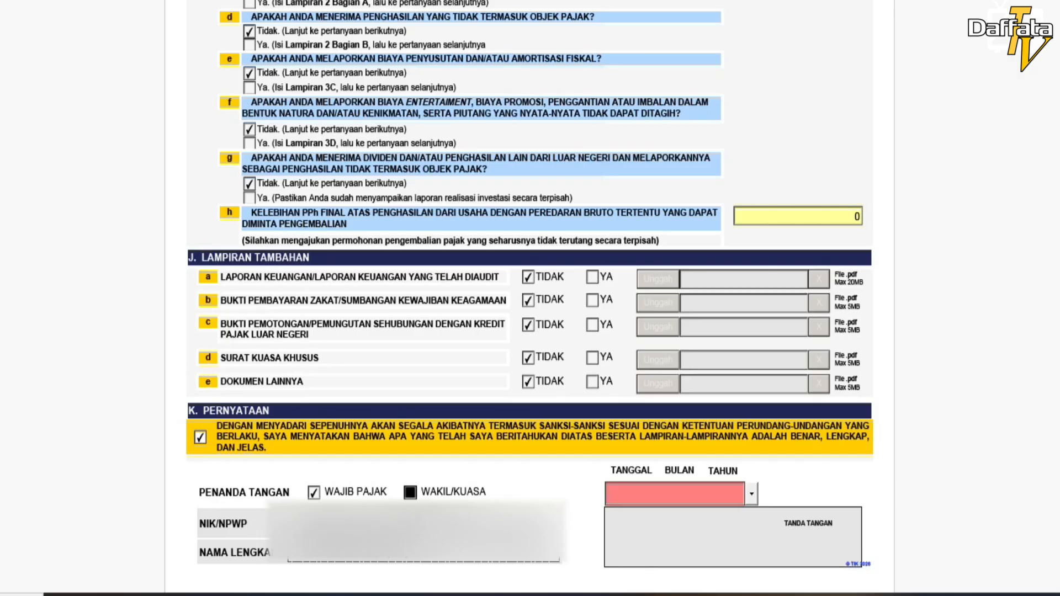
click(751, 494)
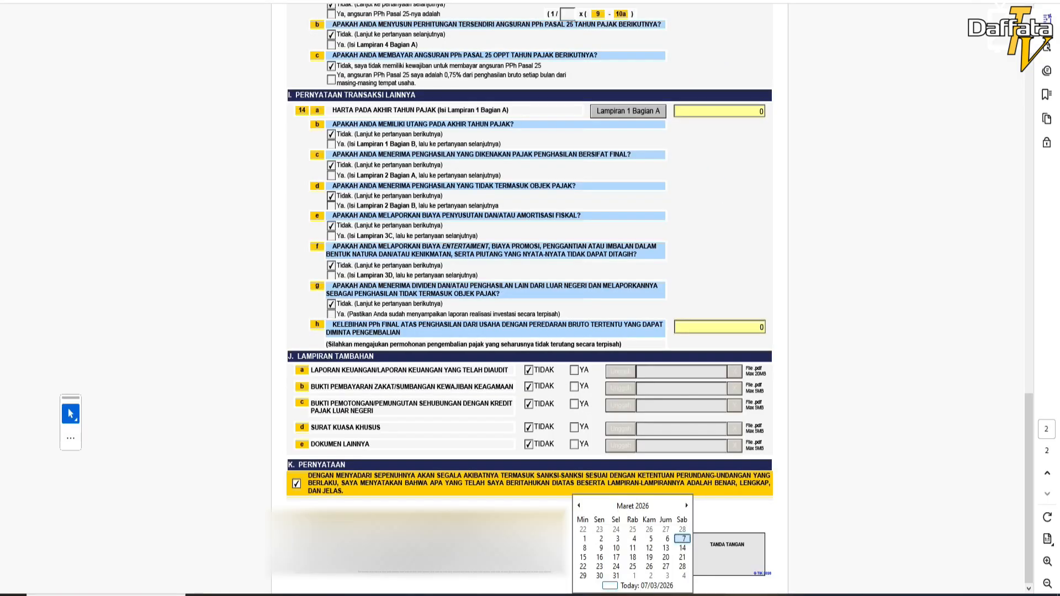
click(683, 539)
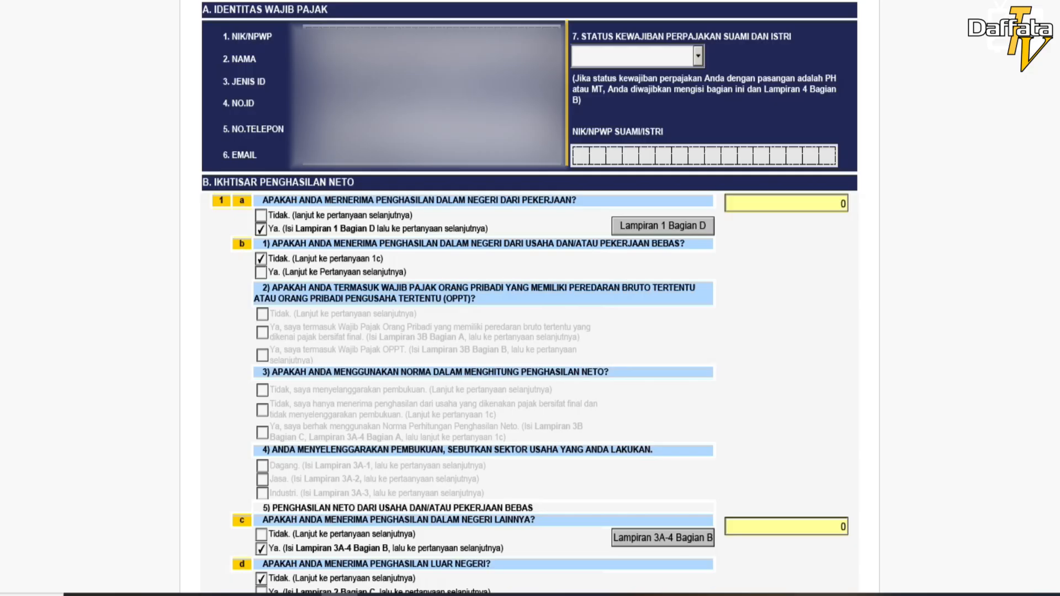
In Lampiran 1 Bagian D, enter employer PT ABC, its identity number, gross income 97.214.023 and the withholding slip's deduction of 6.576.701.
click(662, 225)
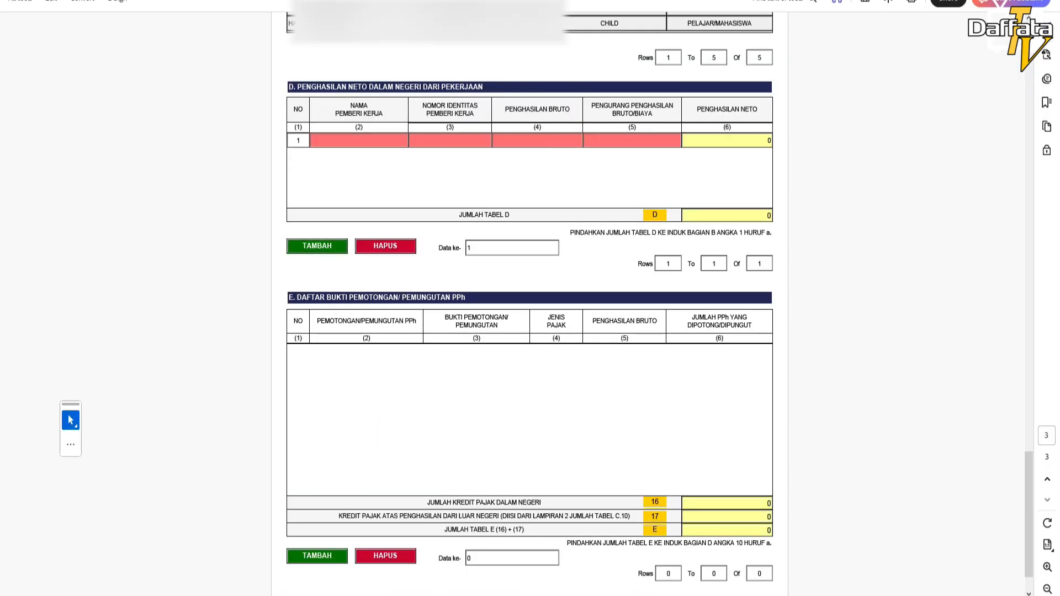
text(PT ABC)
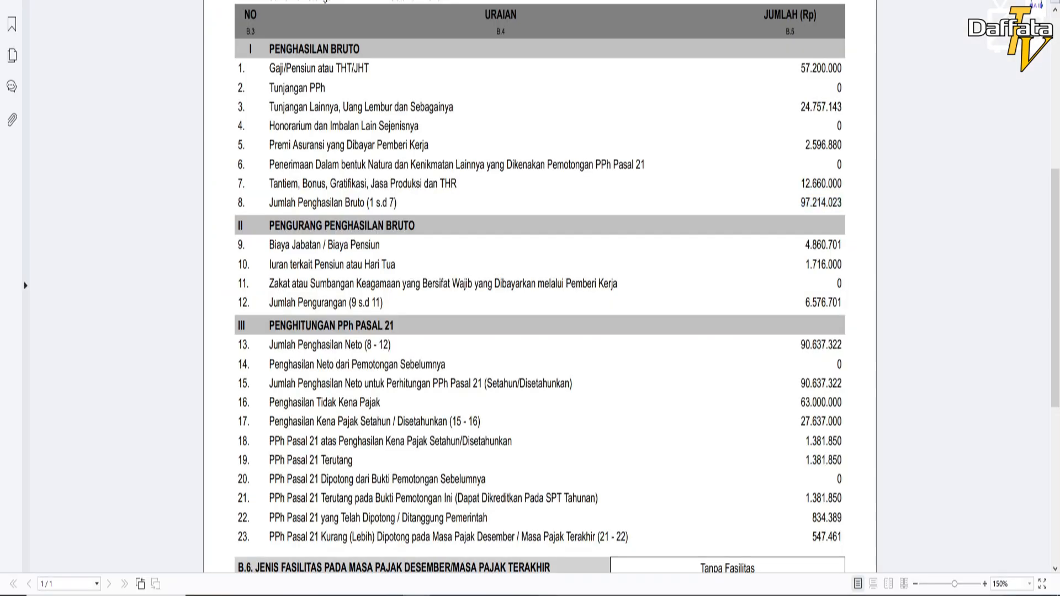
double_click(823, 302)
key(ctrl+c)
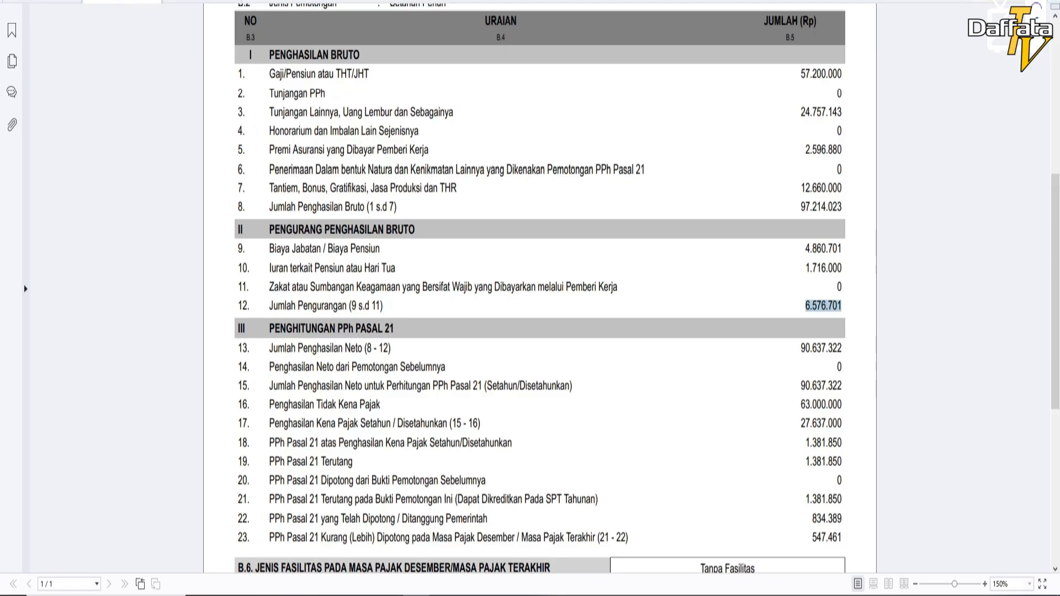
key(alt+Tab)
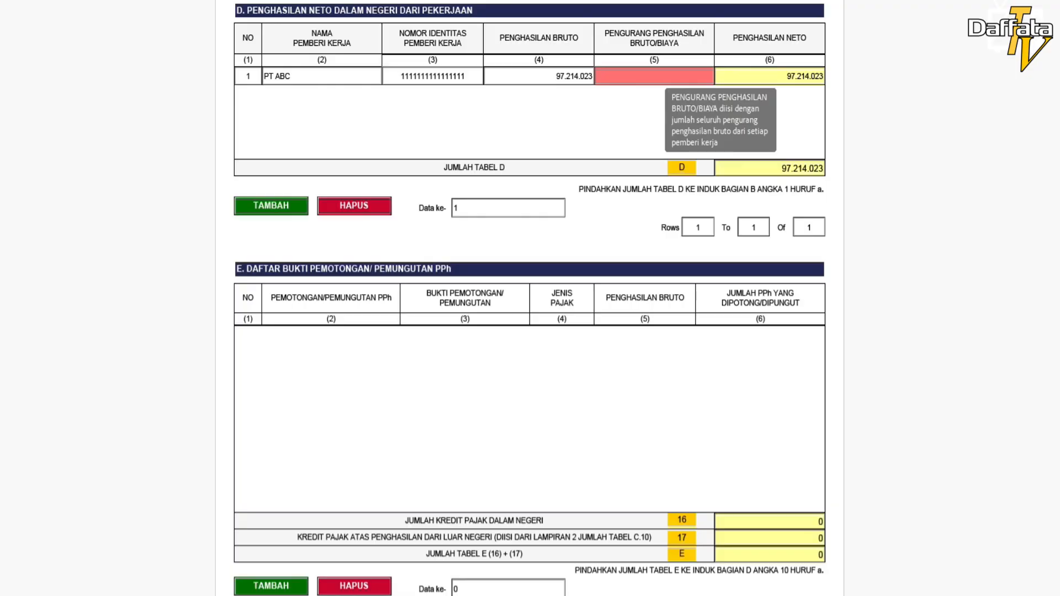
key(ctrl+v)
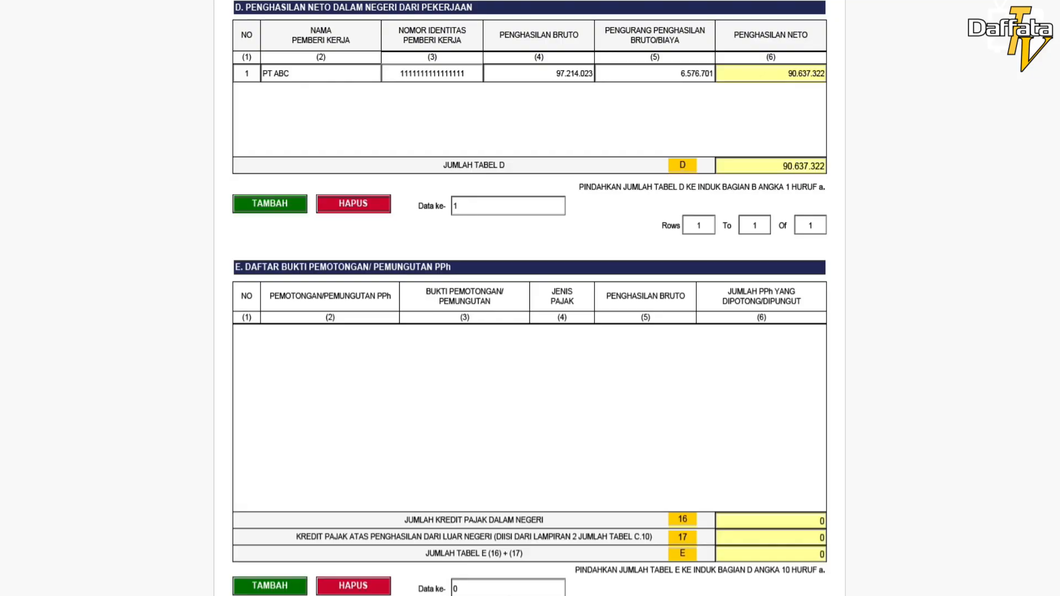
Compare the net income in table D with line 13 of the withholding slip.
key(alt+Tab)
drag(800, 346, 842, 347)
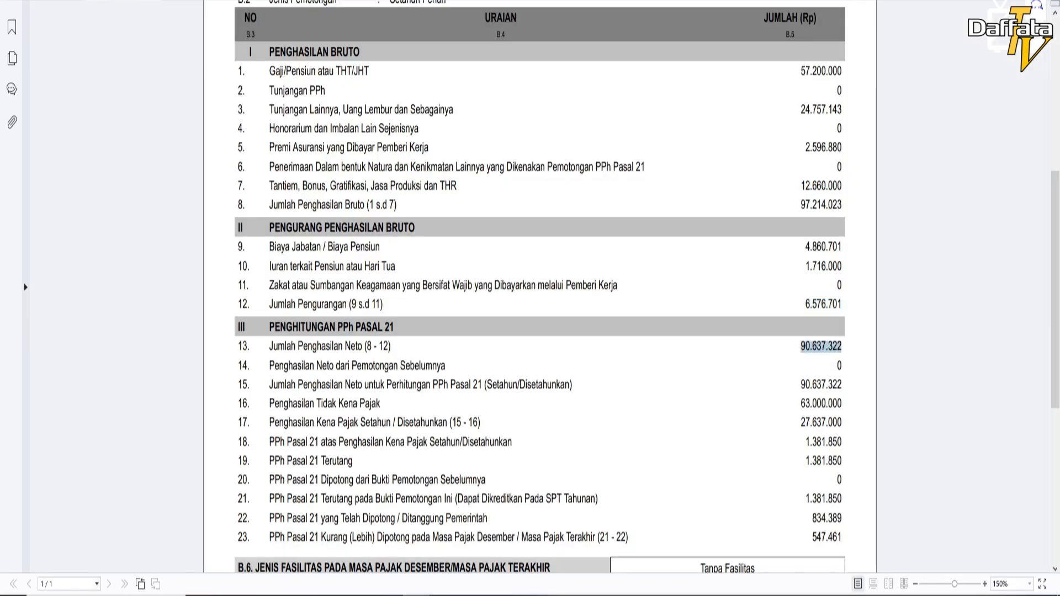
click(844, 347)
key(alt+Tab)
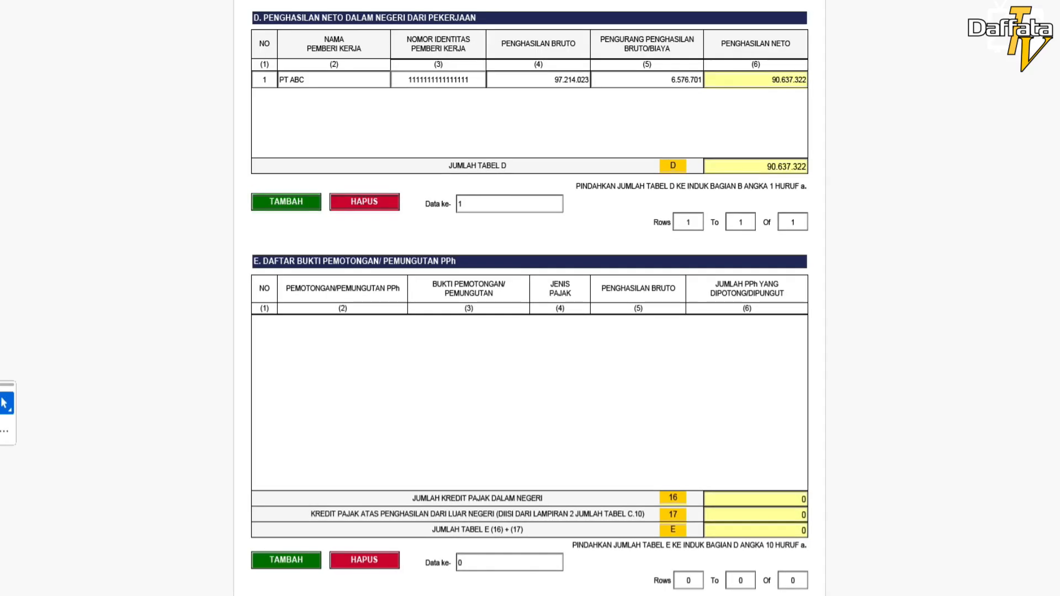
Add a row to table E with the withholder's tax number, the name PT ABC, the slip number and the date 31-12-2025.
click(286, 560)
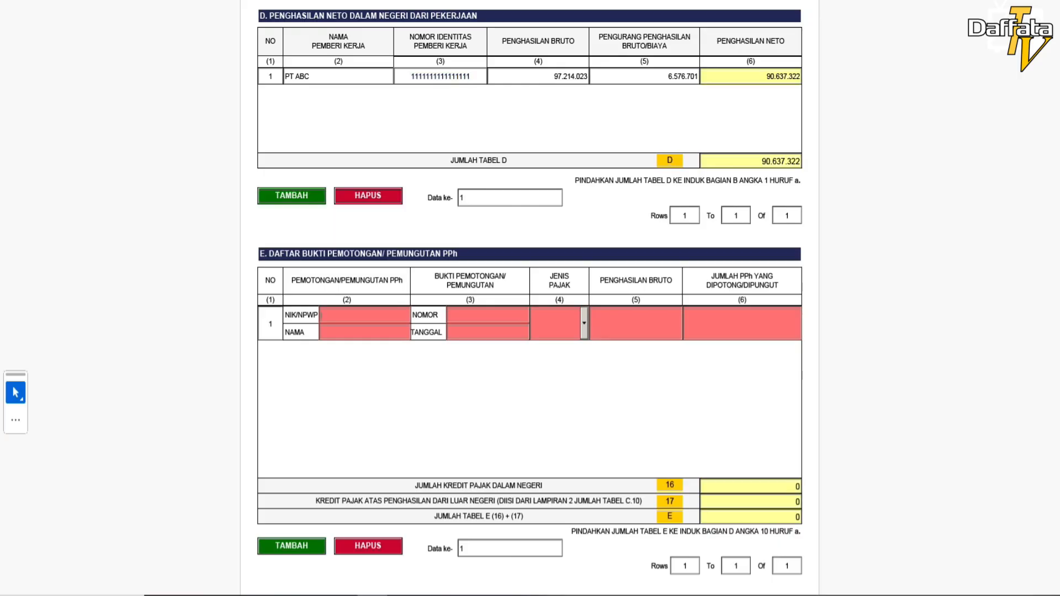
text(1111111111111111)
key(Tab)
key(ctrl+c)
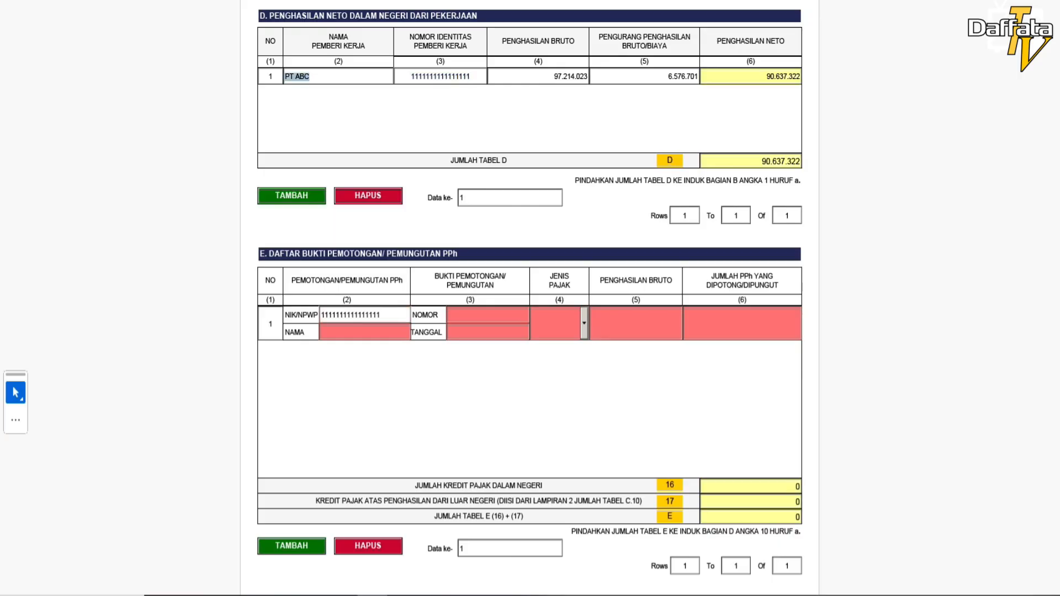
click(364, 333)
key(ctrl+v)
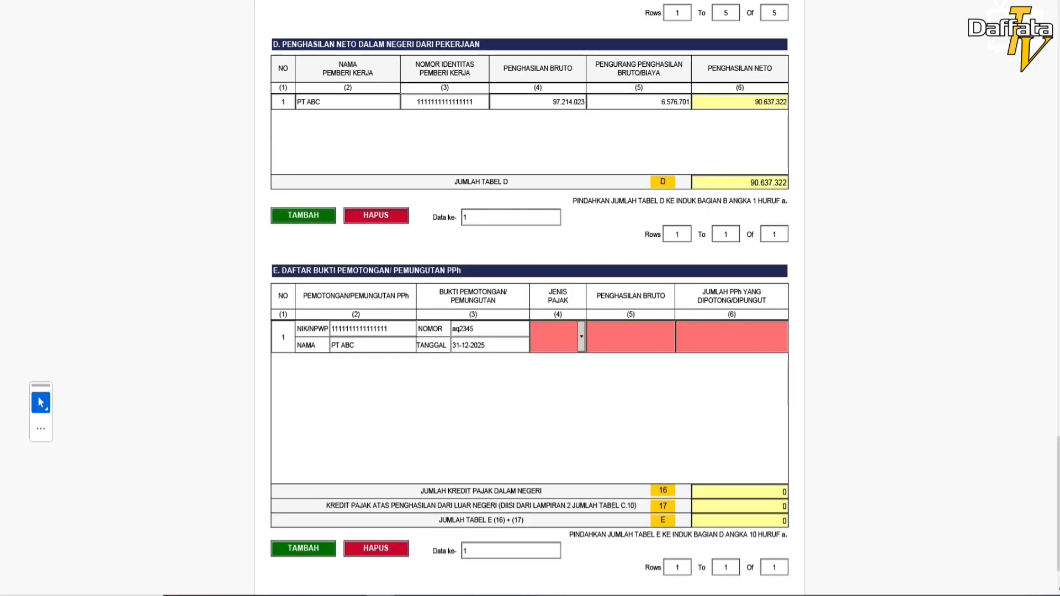
Complete the table E row with tax type PPh Pasal 21, gross income 6.576.701 and the slip's line 21 tax of 1.381.850.
click(581, 337)
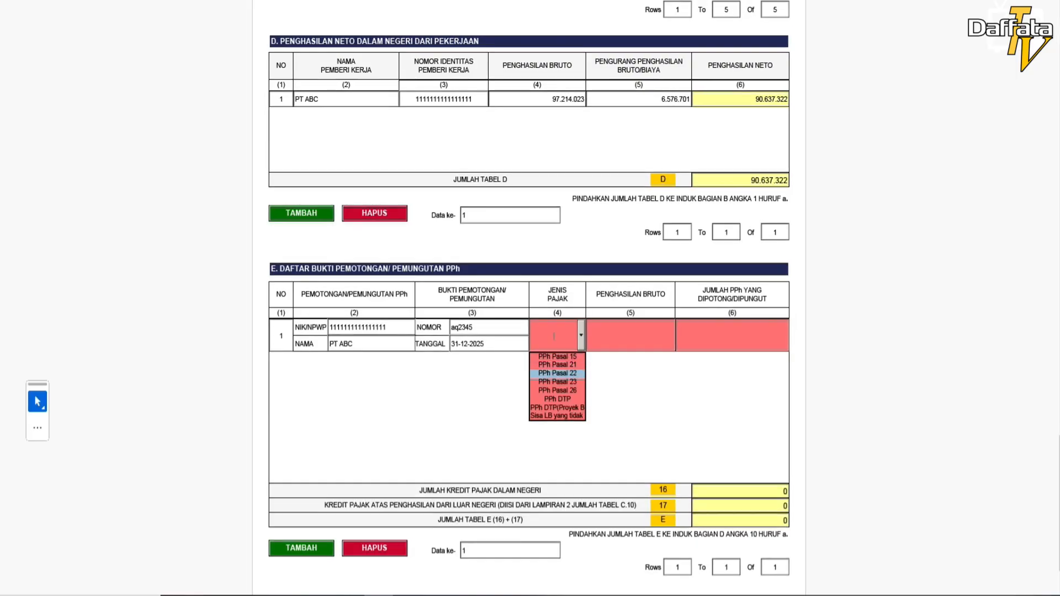
key(Up)
key(Up)
key(Up)
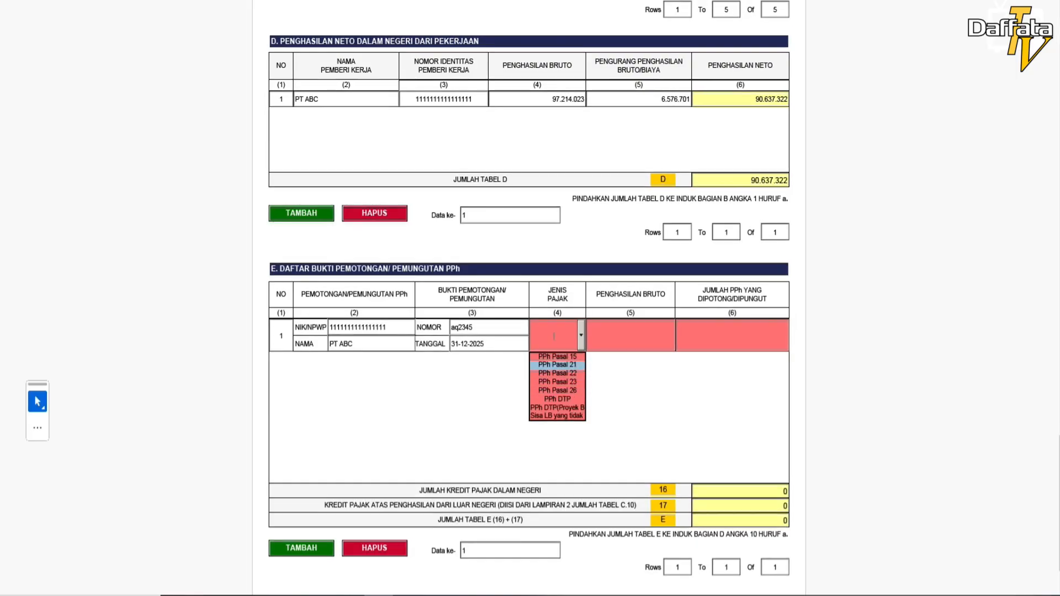
key(Return)
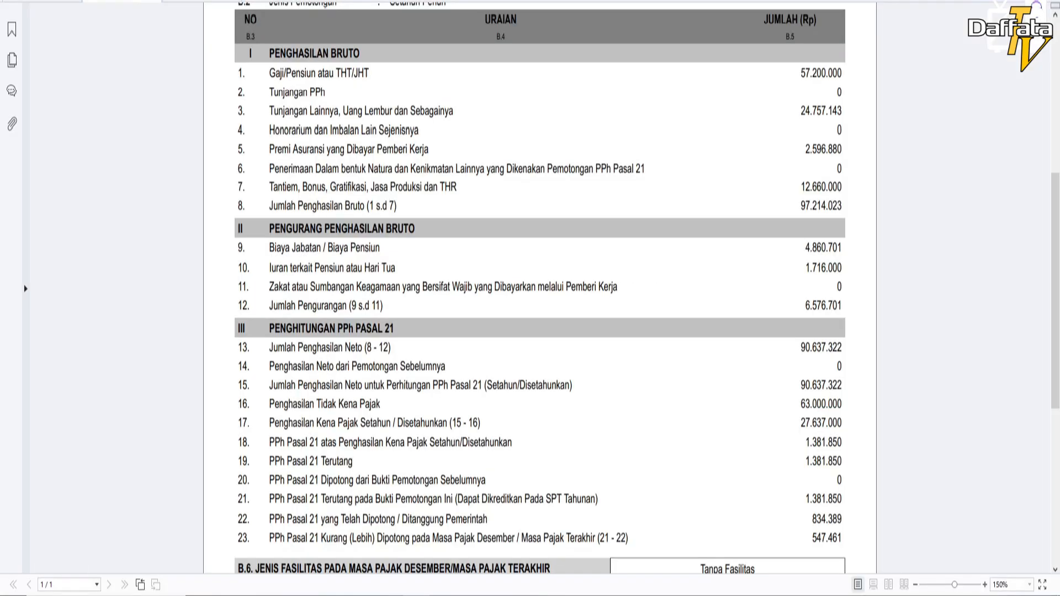
drag(804, 499, 841, 499)
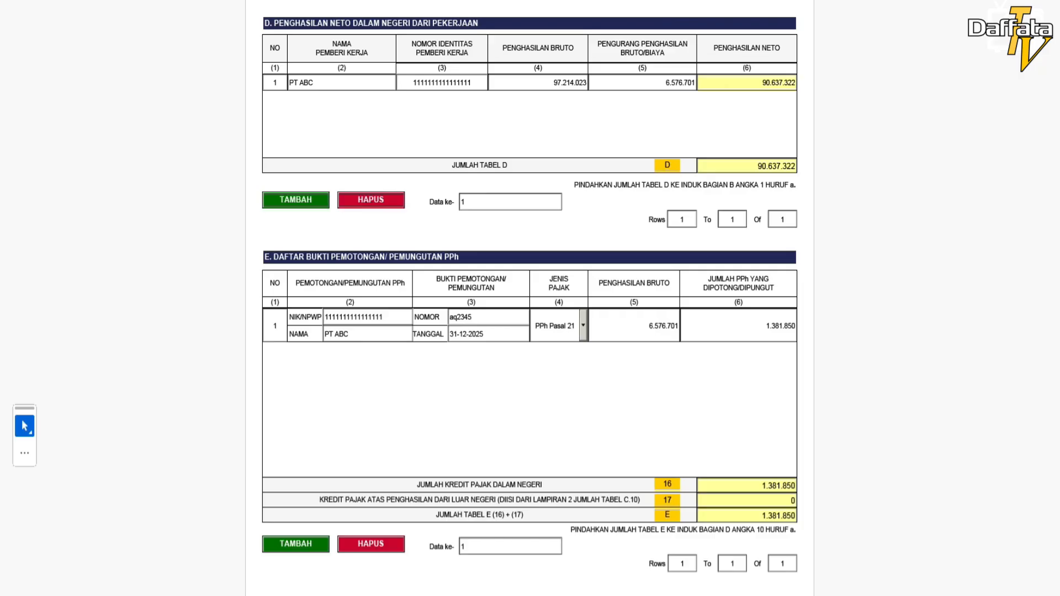
Check lines 21 and 16 of the withholding slip against the tax calculation and underpayment/overpayment sections of the main form.
scroll(530, 298, down, 1)
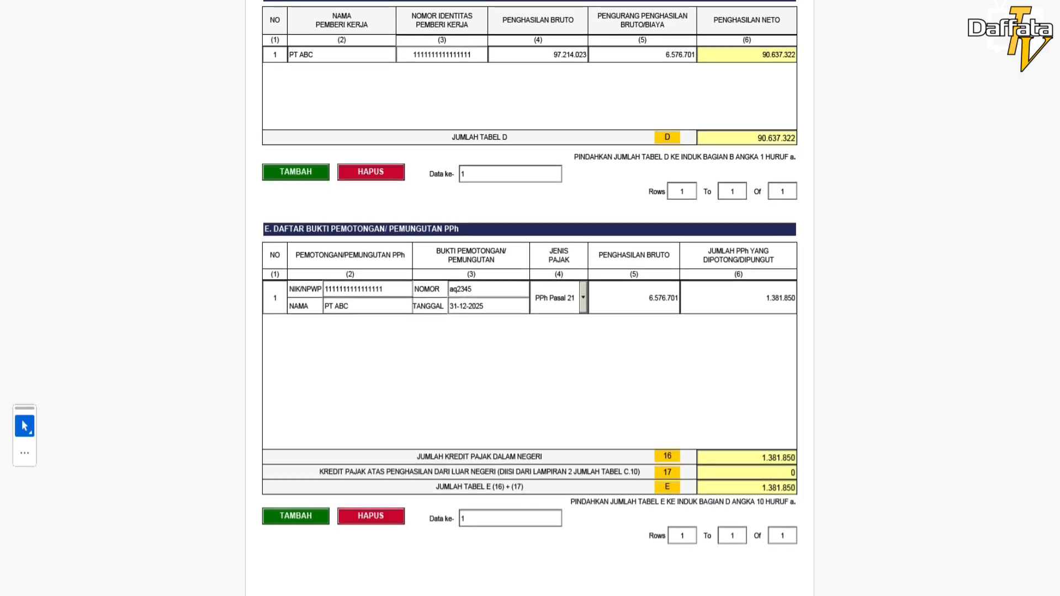
scroll(530, 298, up, 2)
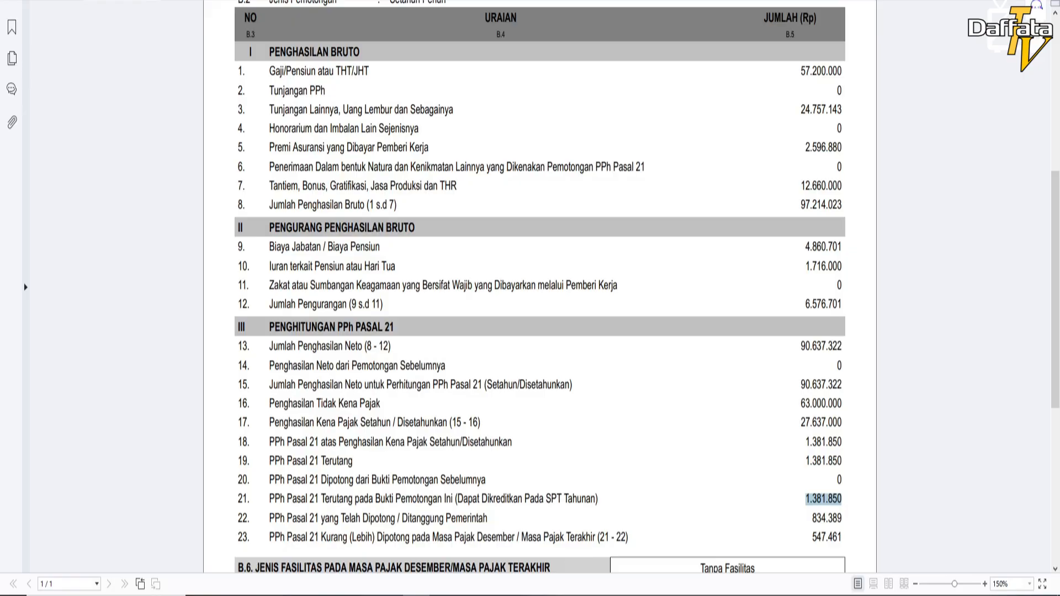
click(823, 499)
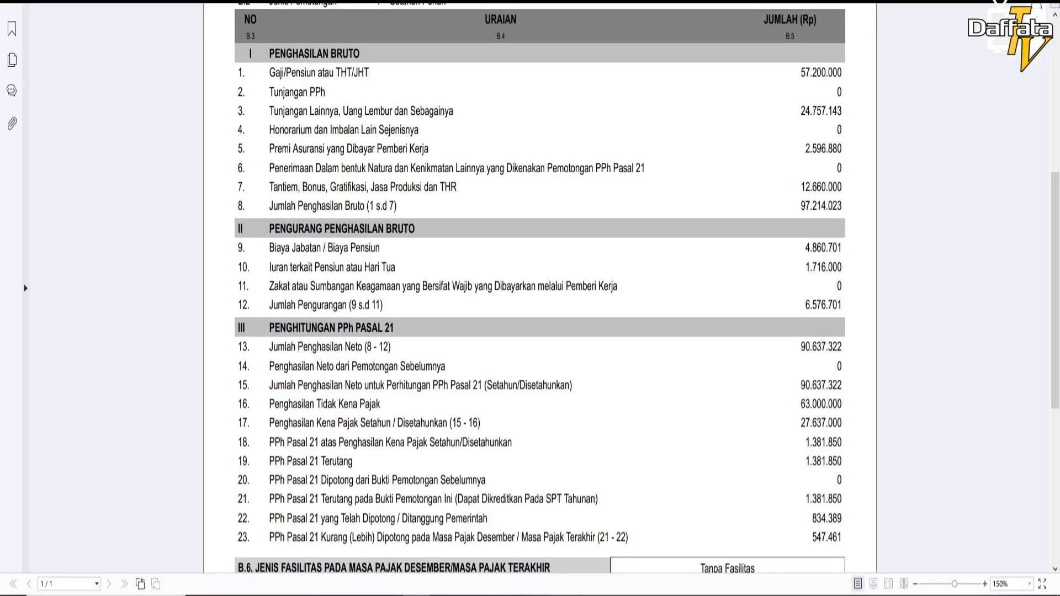
double_click(820, 403)
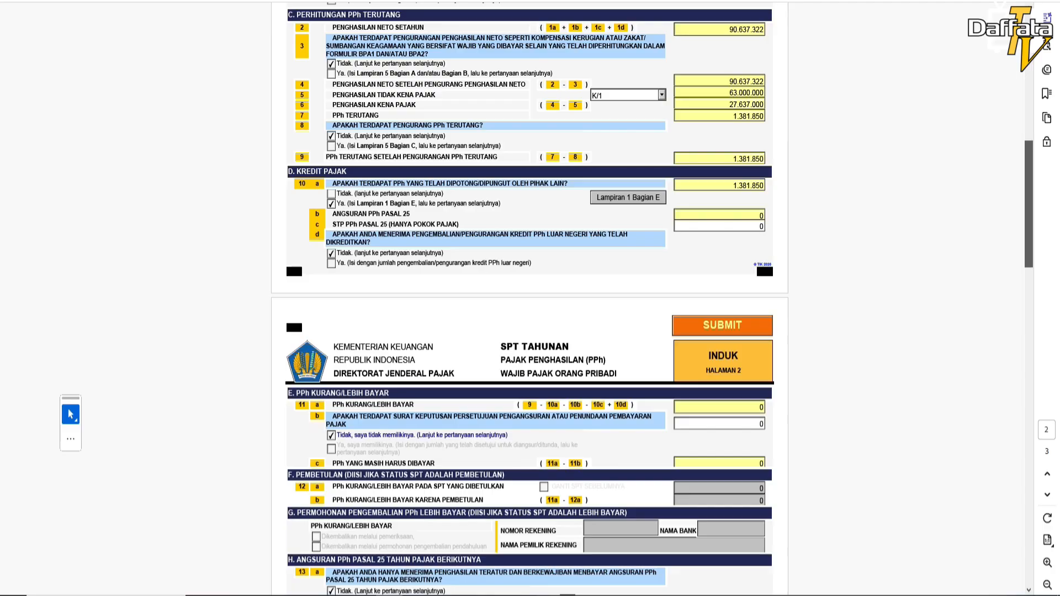
scroll(529, 298, down, 2)
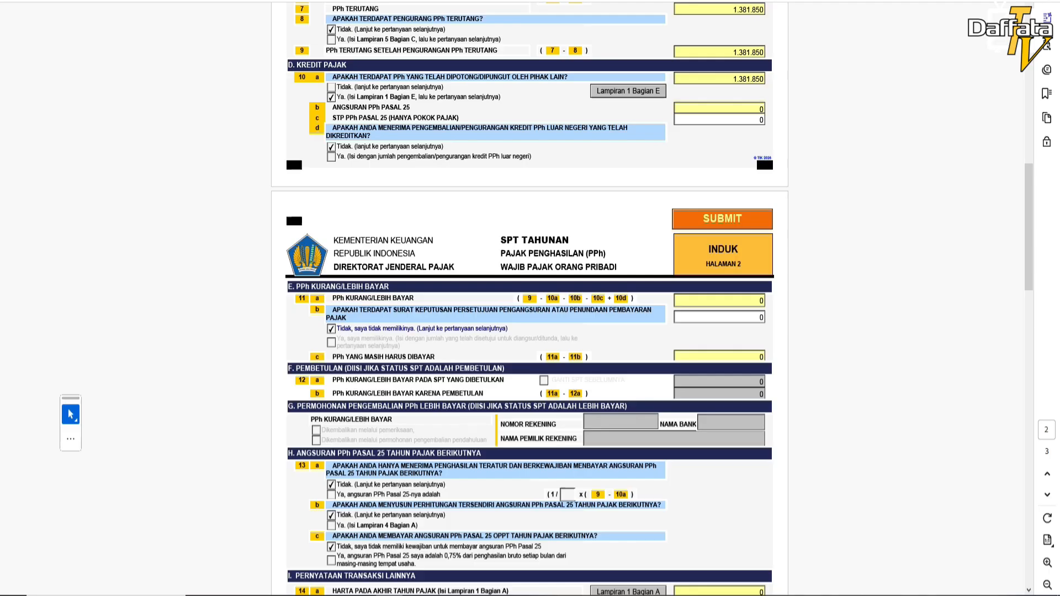
scroll(530, 298, down, 3)
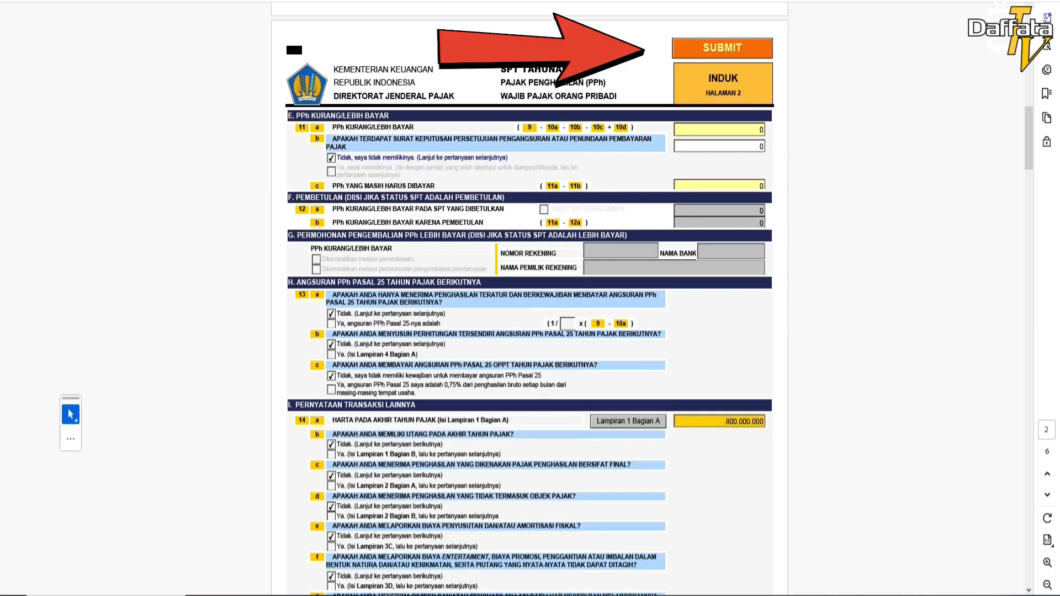
Start submitting the return and paste the emailed verification code into the Kode Verifikasi field.
click(721, 48)
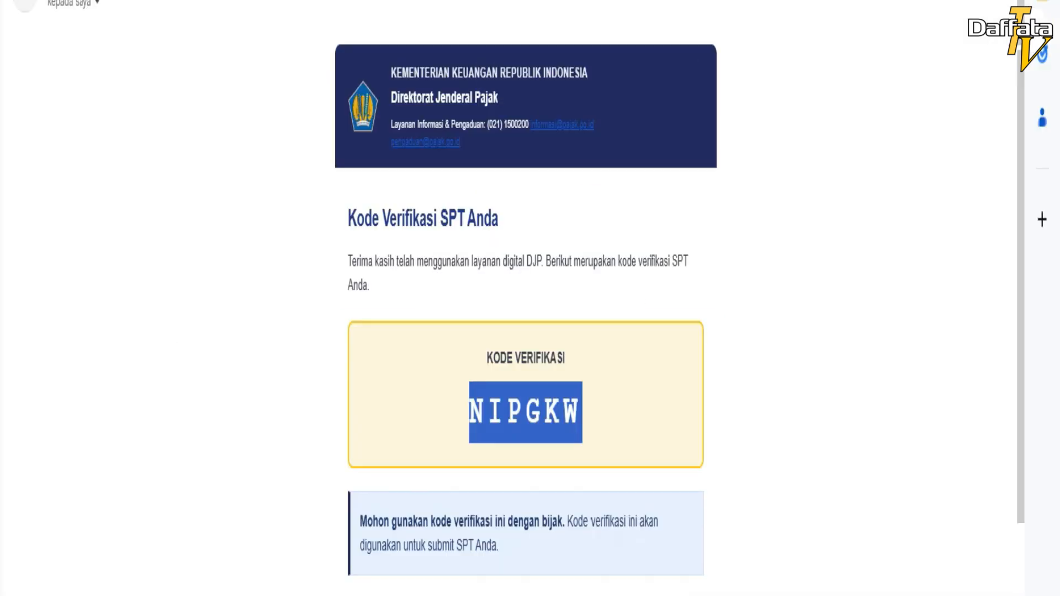
right_click(473, 231)
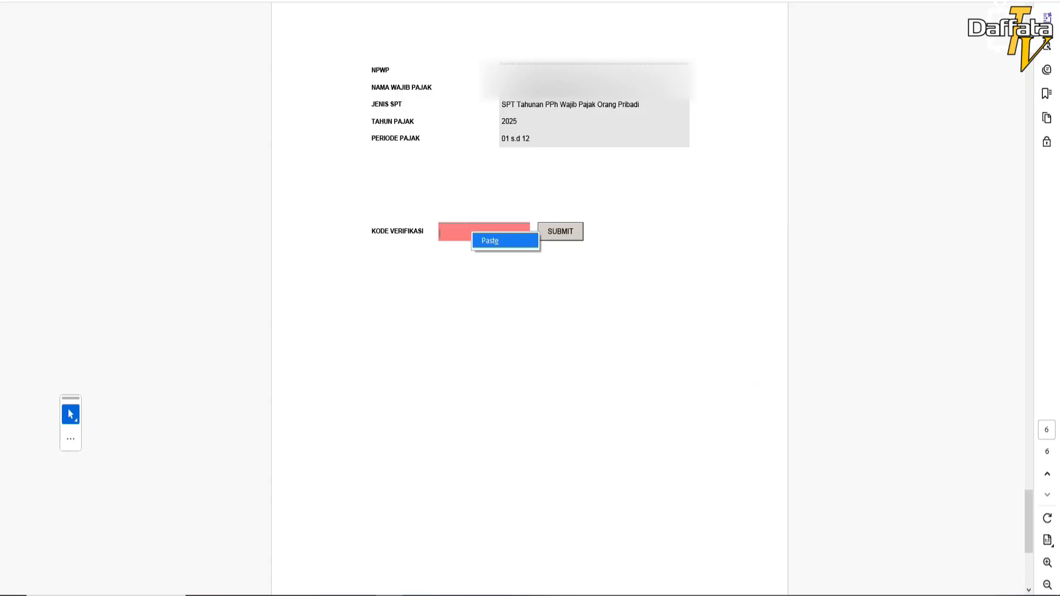
click(490, 241)
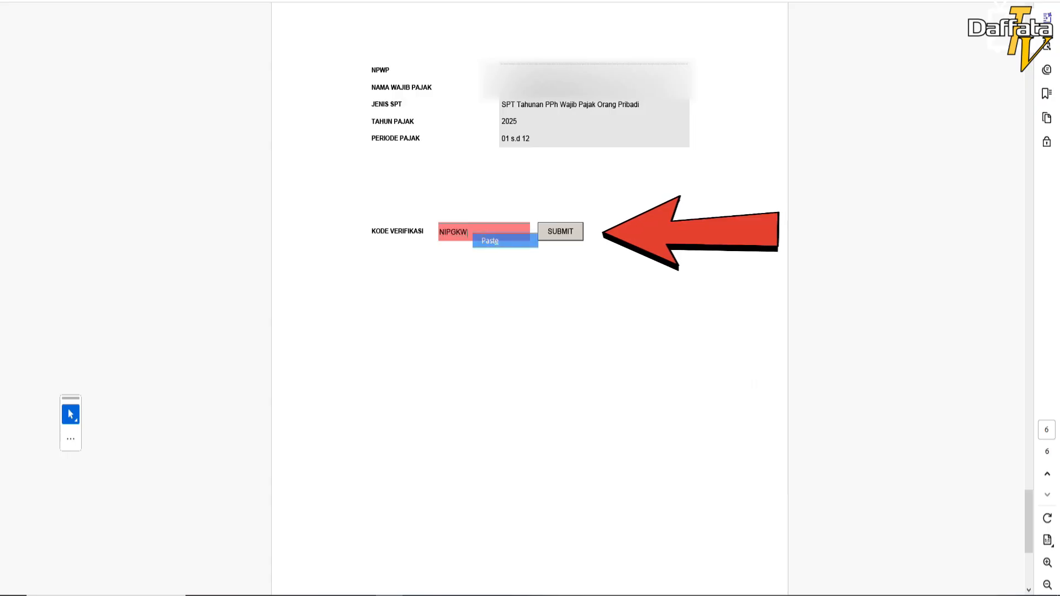